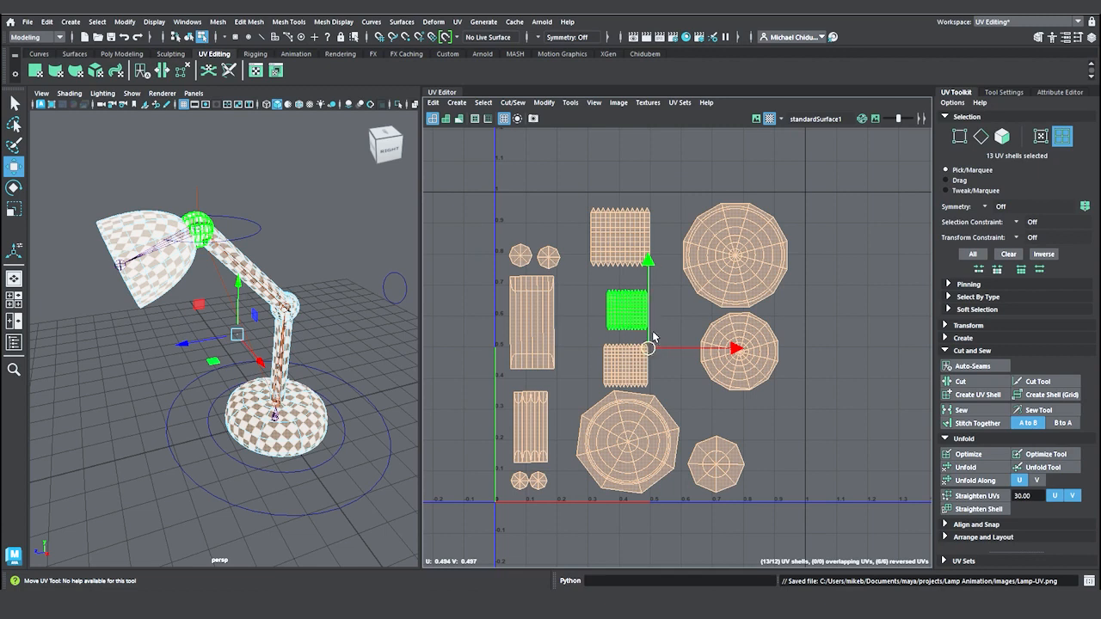
# Step: Deselect the lamp's UV shells and change the workspace from UV Editing to General
pyautogui.keyDown('alt'); pyautogui.moveTo(318, 226); pyautogui.dragTo(321, 222); pyautogui.keyUp('alt')
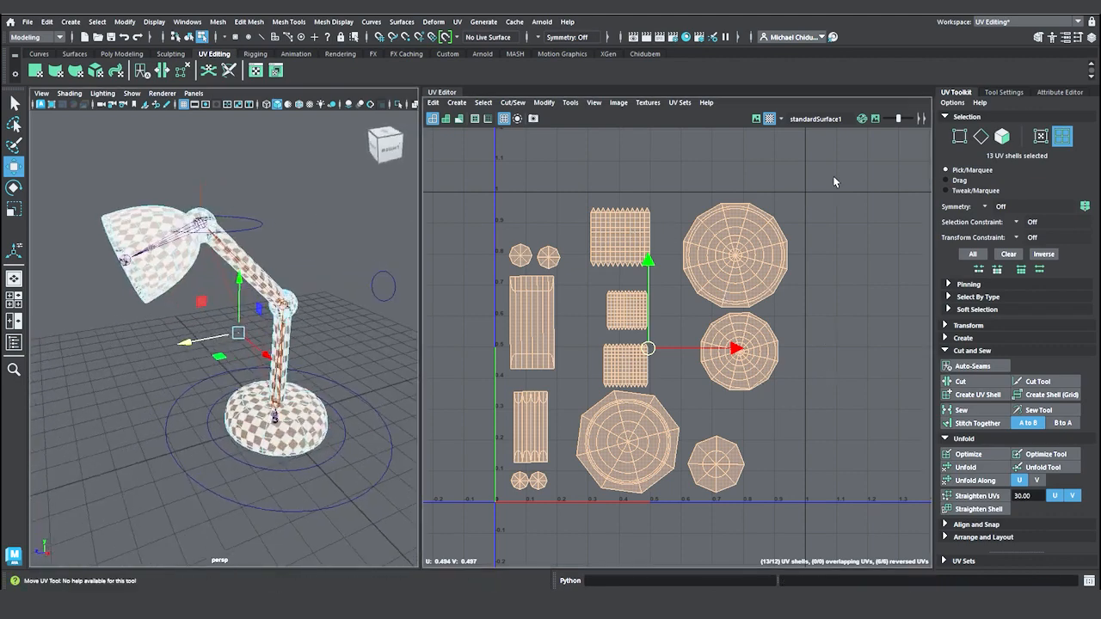
pyautogui.click(813, 201)
pyautogui.click(1080, 21)
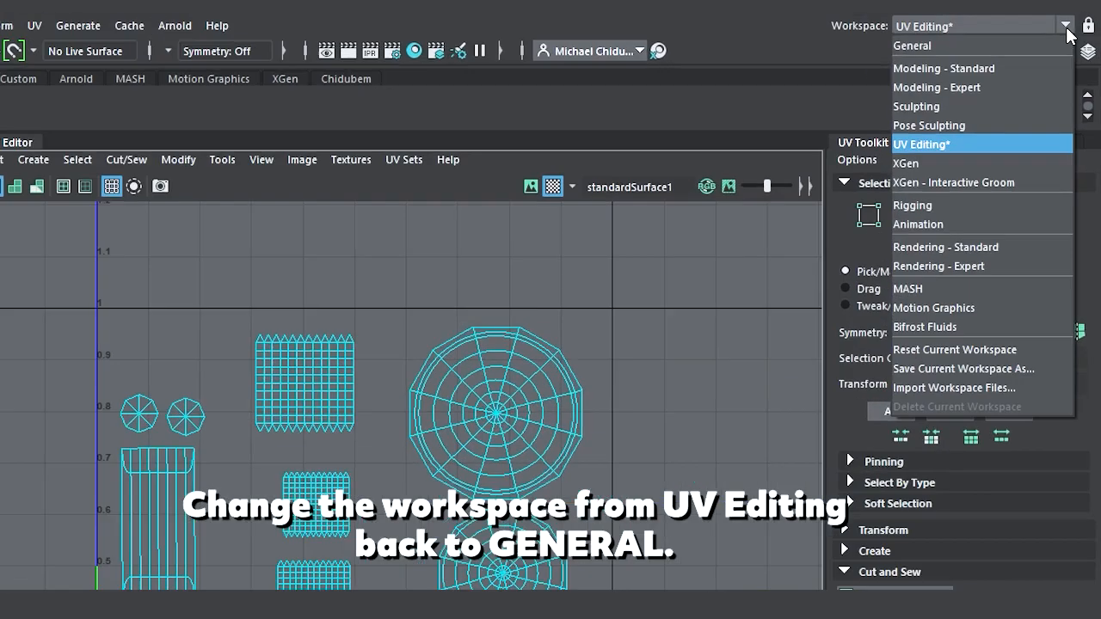
pyautogui.click(989, 35)
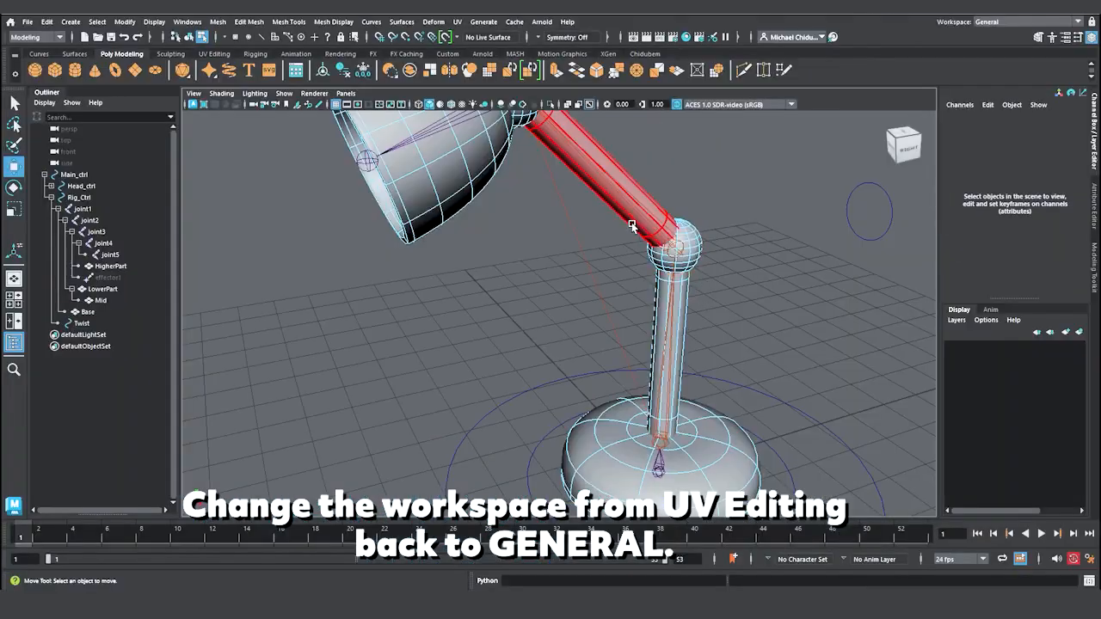
# Step: Return the lamp meshes from component selection to object mode in the perspective view
pyautogui.rightClick(639, 220)
pyautogui.rightClick(639, 191)
pyautogui.moveTo(661, 184); pyautogui.dragTo(689, 175, button='right')
pyautogui.click(703, 177)
pyautogui.scroll(-3, 628, 277)
pyautogui.keyDown('alt'); pyautogui.moveTo(628, 277); pyautogui.dragTo(666, 281); pyautogui.keyUp('alt')
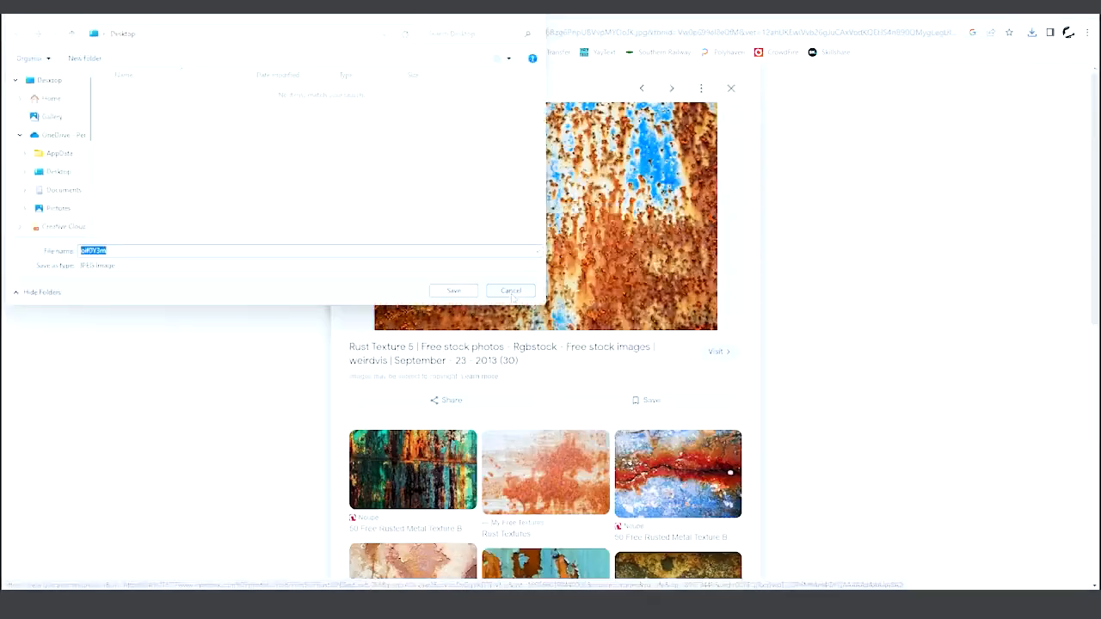
# Step: Cancel the browser's save dialog for the rust texture image
pyautogui.click(511, 291)
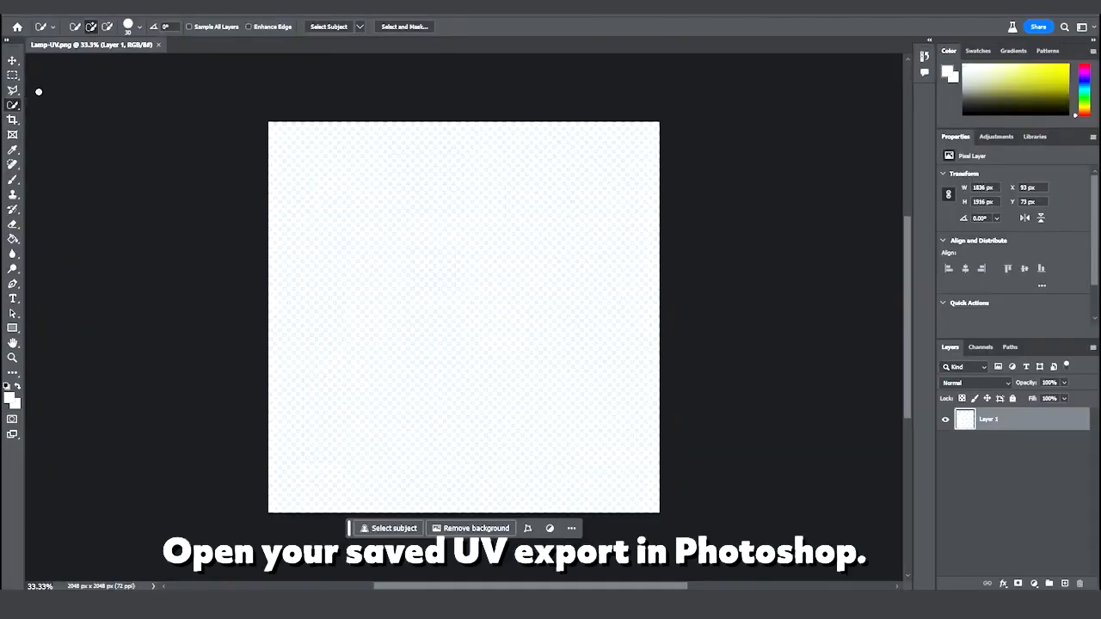
# Step: Switch to Photoshop, add a layer named BG to Lamp-UV.png, and place it beneath Layer 1
pyautogui.click(13, 60)
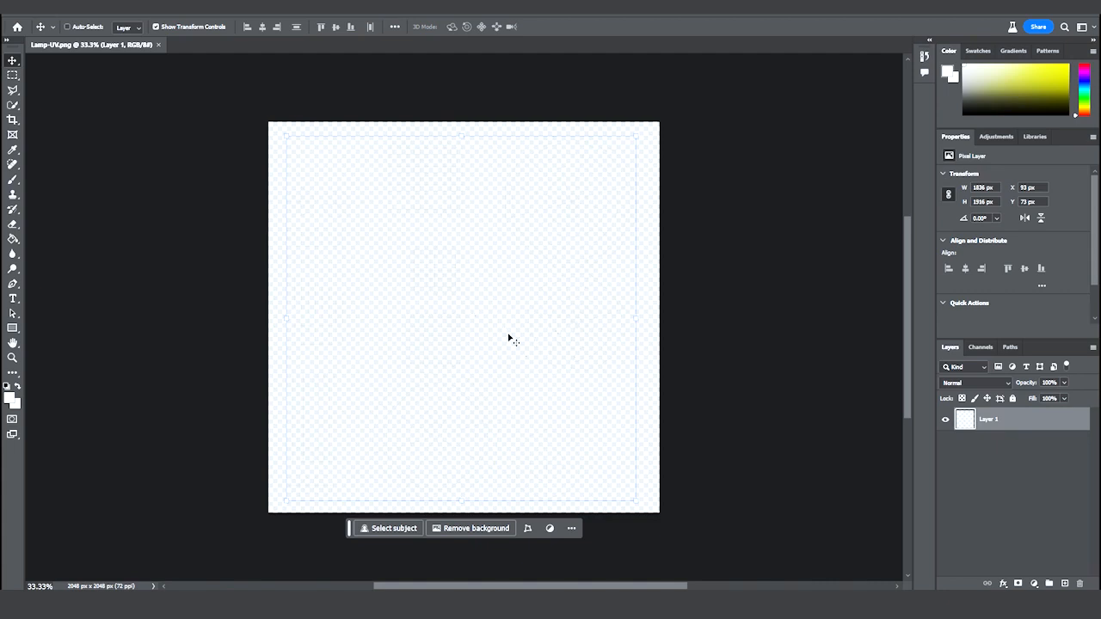
pyautogui.click(1066, 585)
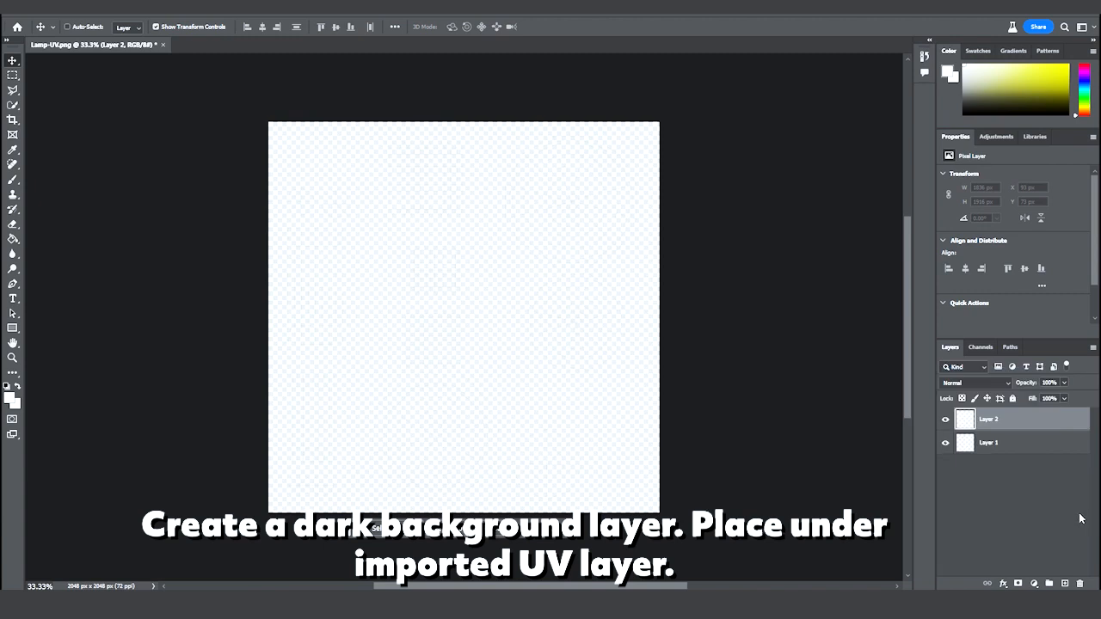
pyautogui.doubleClick(988, 420)
pyautogui.write('BG')
pyautogui.press('Return')
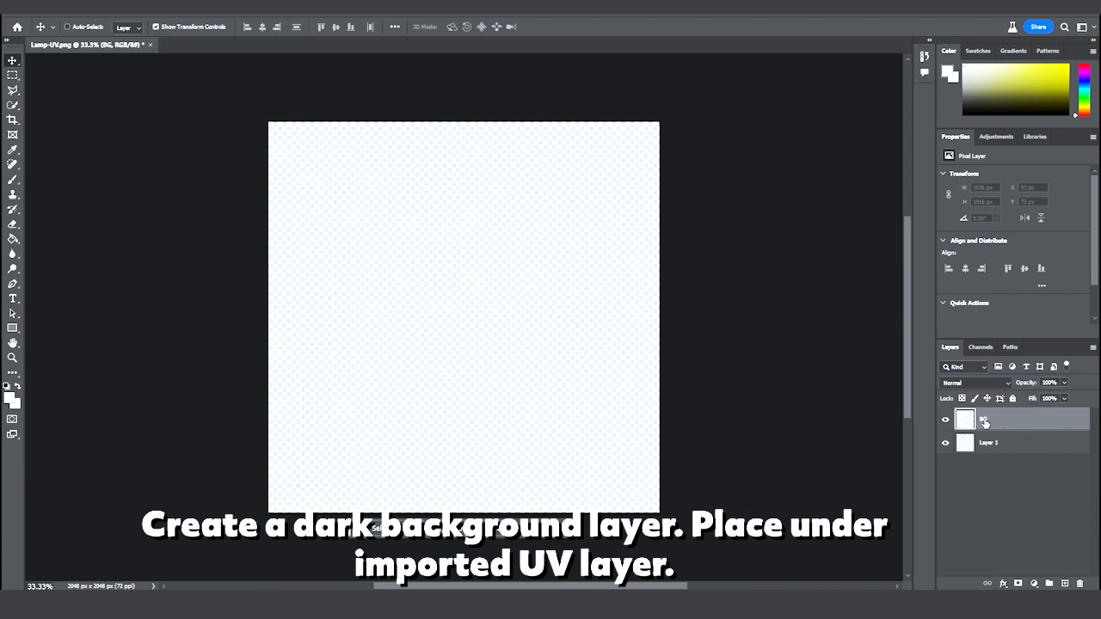
pyautogui.moveTo(998, 426); pyautogui.dragTo(995, 457)
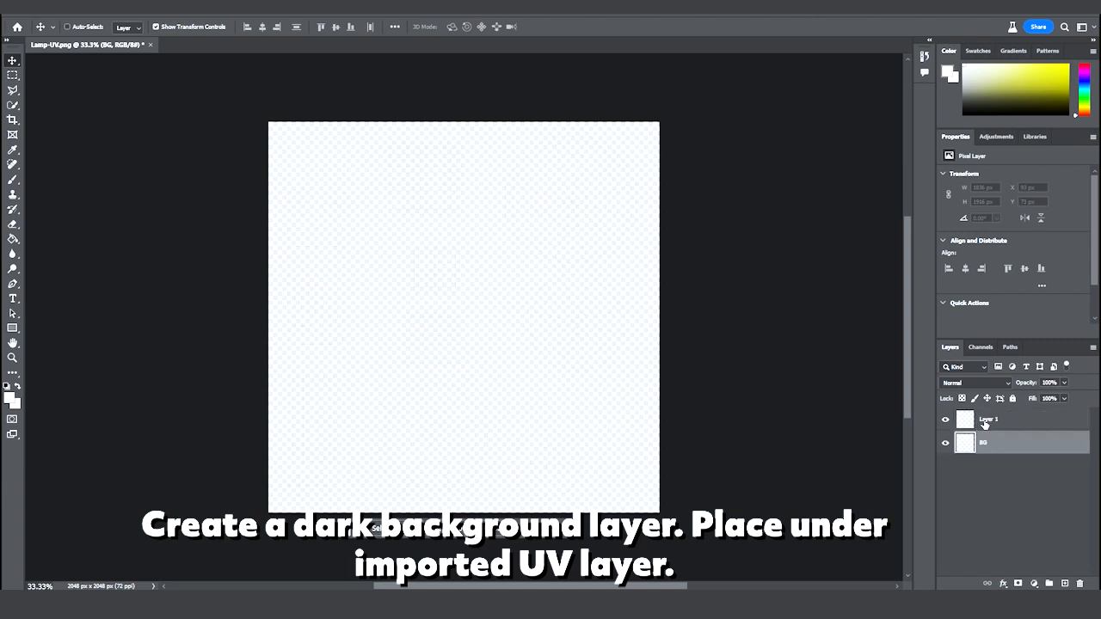
# Step: Rename the imported UV map layer, Layer 1, as UV
pyautogui.doubleClick(990, 419)
pyautogui.write('UV')
pyautogui.press('Return')
# Step: Fill the BG layer with the default black foreground colour using the Paint Bucket tool
pyautogui.click(998, 448)
pyautogui.click(13, 240)
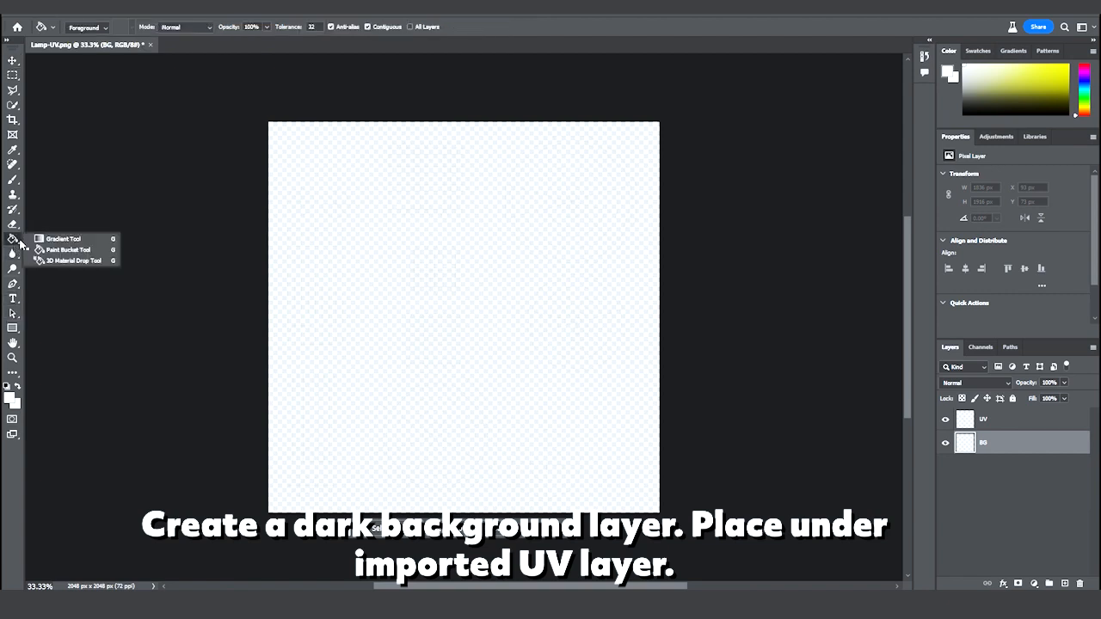
pyautogui.click(61, 251)
pyautogui.press('d')
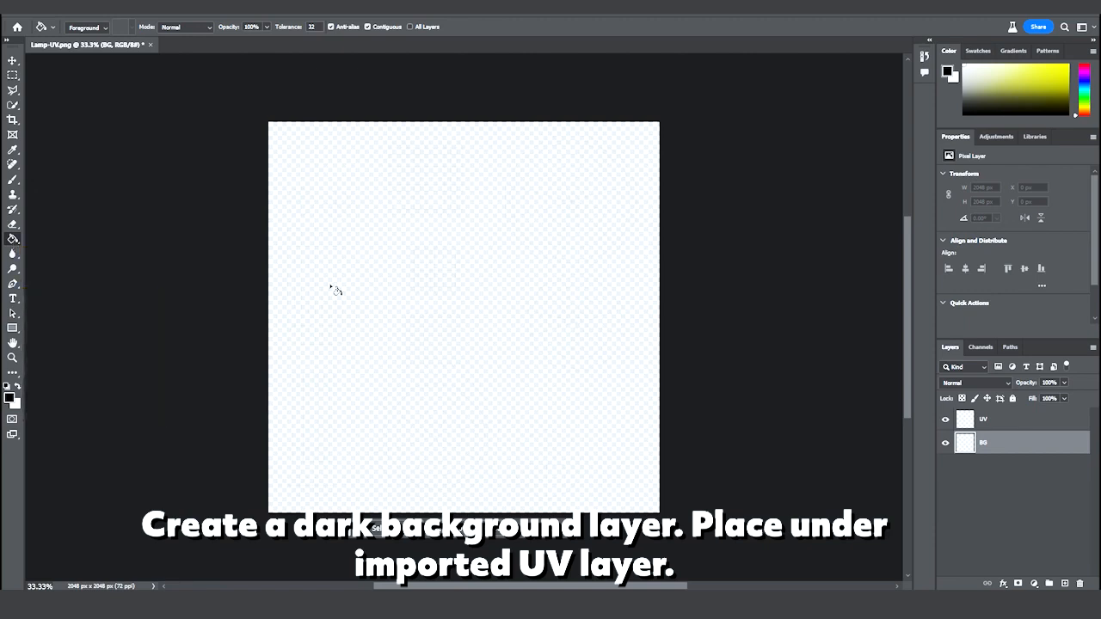
pyautogui.click(519, 316)
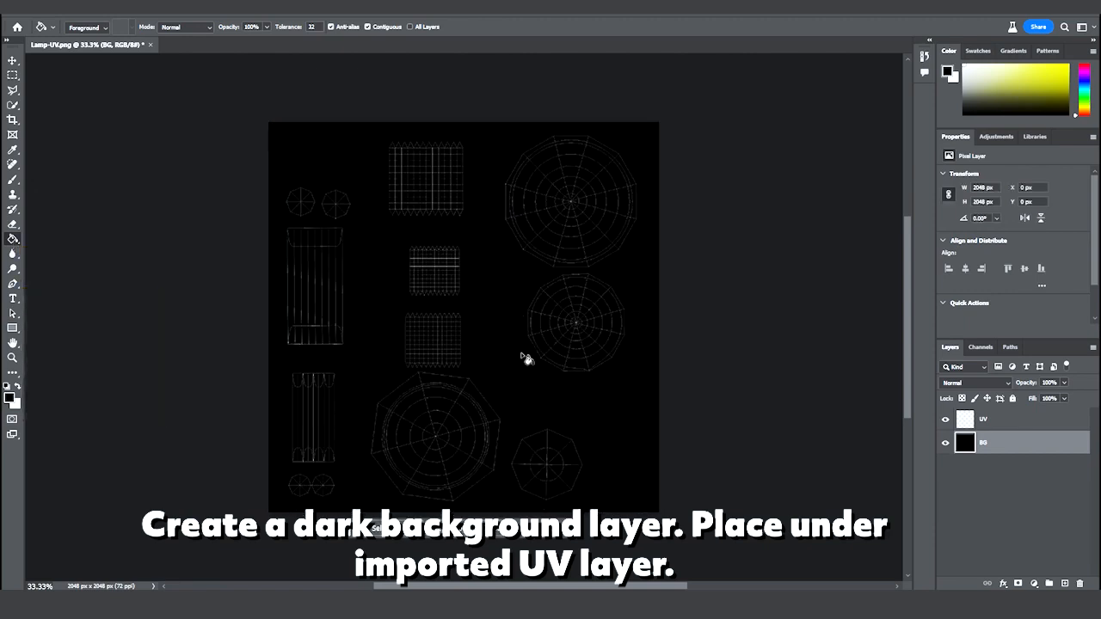
# Step: Fully lock the UV layer and the BG layer
pyautogui.press('v')
pyautogui.click(1011, 421)
pyautogui.click(1013, 399)
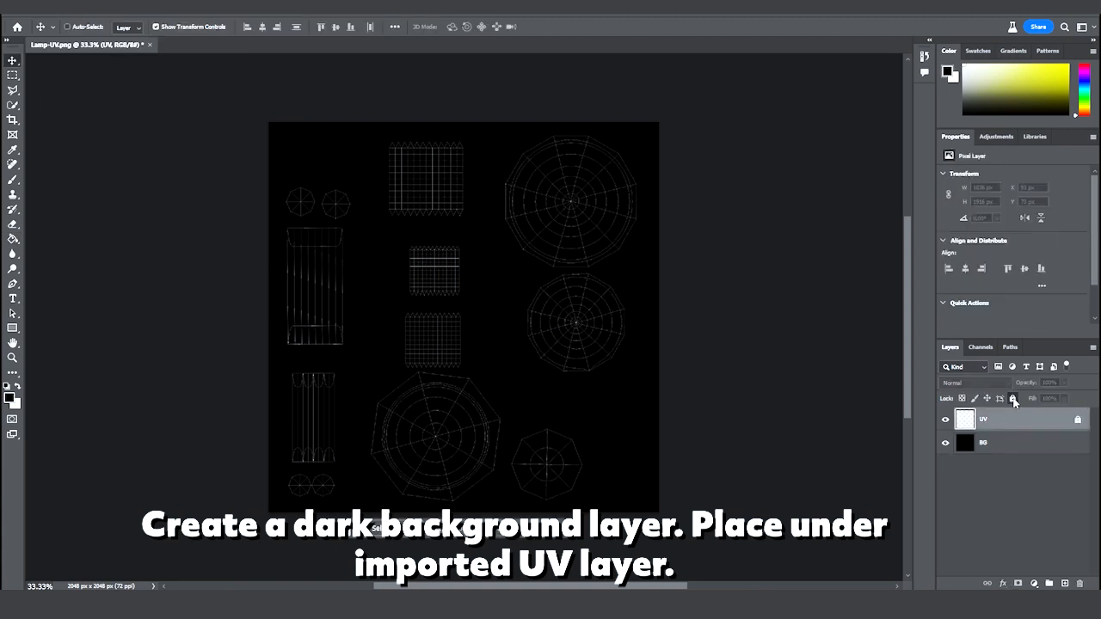
pyautogui.click(1016, 440)
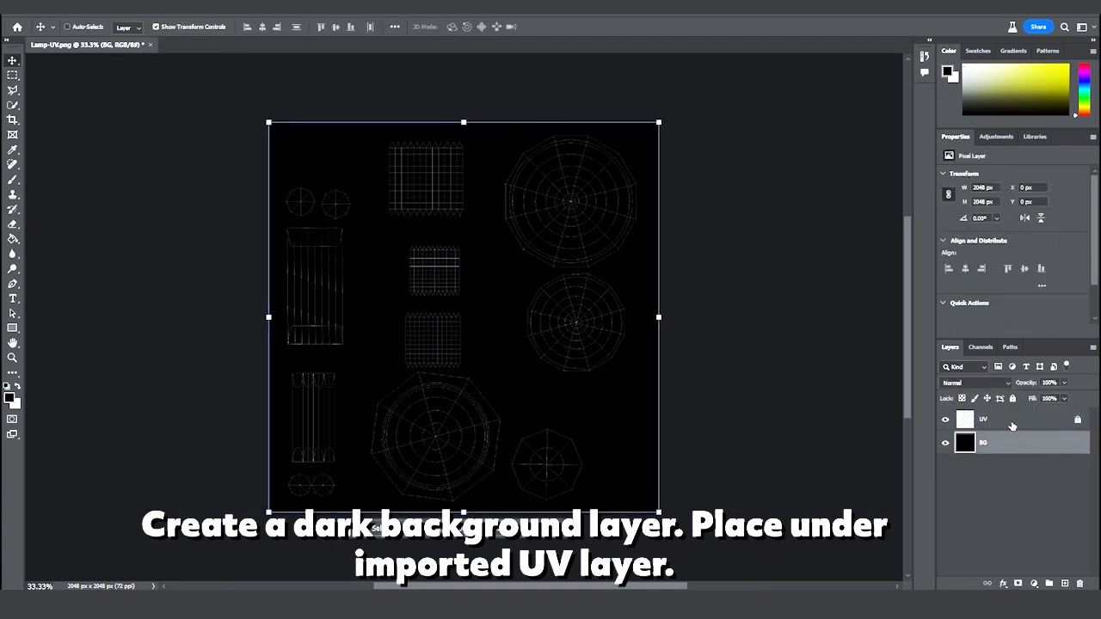
pyautogui.click(1012, 399)
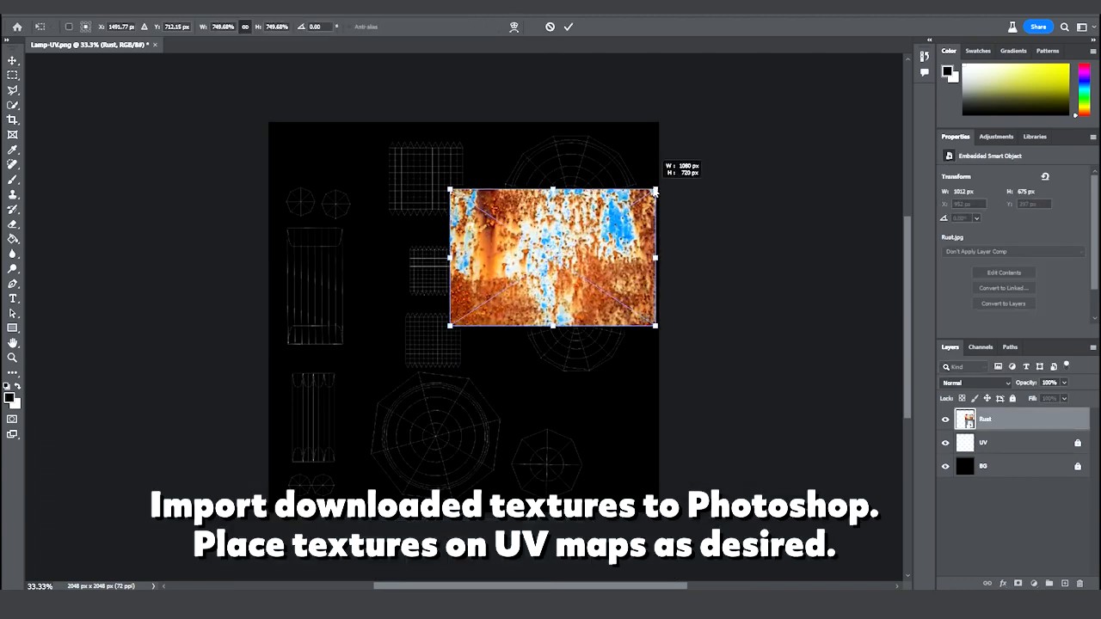
# Step: Position the placed Rust image over the large upper-right circular UV shell and scale it to about 741%
pyautogui.moveTo(558, 304); pyautogui.dragTo(577, 226)
pyautogui.moveTo(677, 265); pyautogui.dragTo(663, 253)
pyautogui.moveTo(585, 206); pyautogui.dragTo(589, 213)
pyautogui.moveTo(663, 260); pyautogui.dragTo(672, 271)
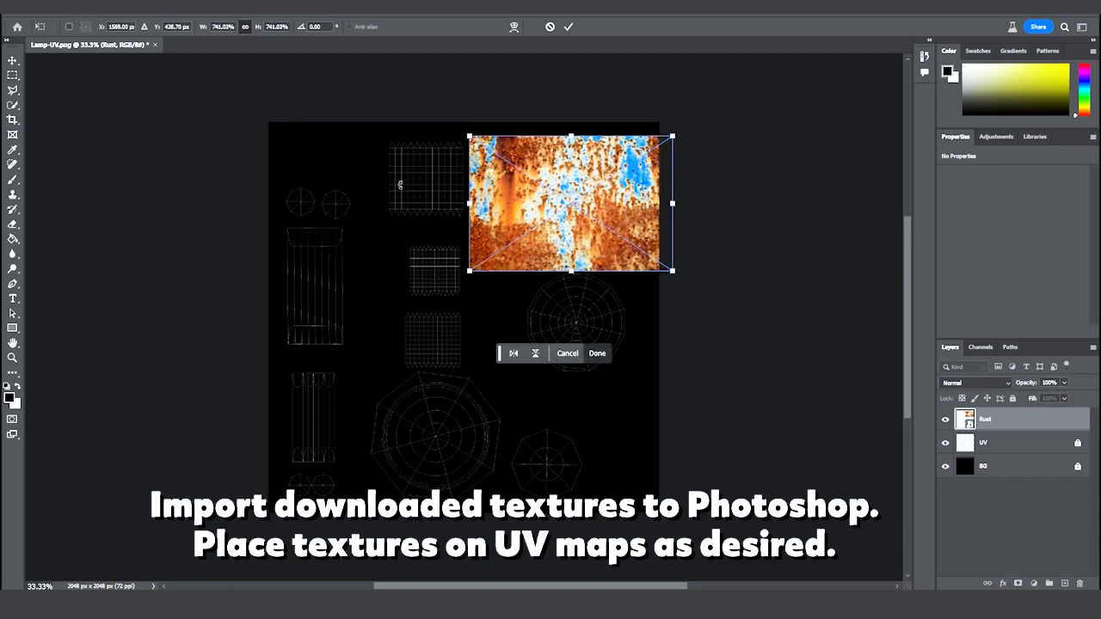
pyautogui.press('Return')
pyautogui.moveTo(572, 206); pyautogui.dragTo(553, 268)
pyautogui.press('Delete')
pyautogui.click(44, 9)
pyautogui.click(54, 22)
pyautogui.hotkey('ctrl', 'z')
# Step: Duplicate the Rust image onto the circular shell below and scale the copy to about 970 by 647 px
pyautogui.keyDown('alt'); pyautogui.moveTo(564, 210); pyautogui.dragTo(564, 345); pyautogui.keyUp('alt')
pyautogui.moveTo(673, 407); pyautogui.dragTo(664, 395)
pyautogui.press('Return')
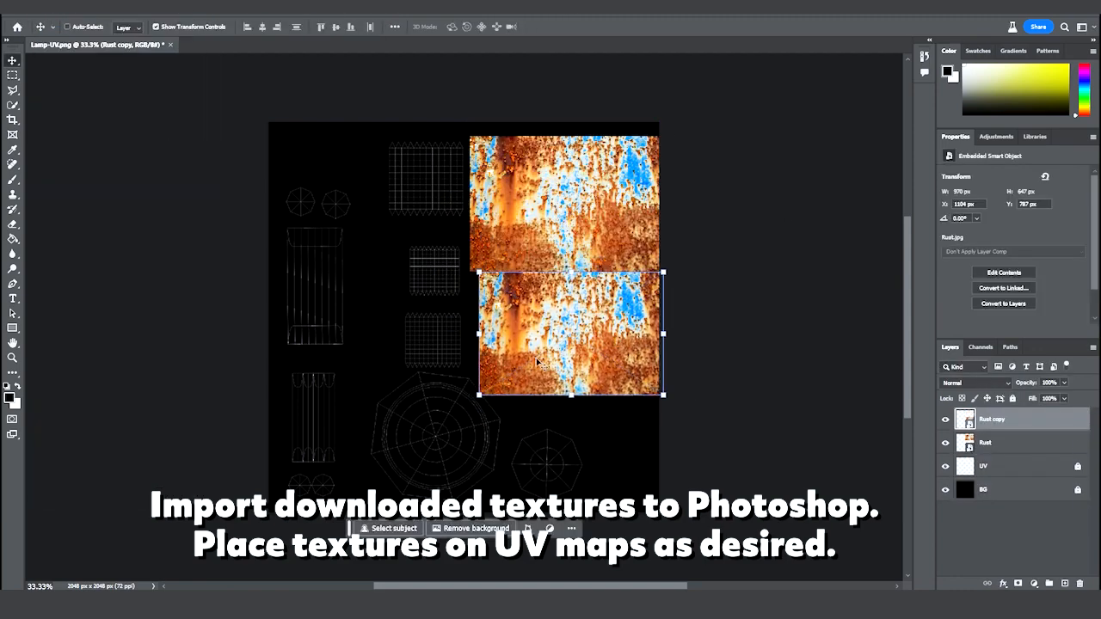
# Step: Duplicate the rust texture over the large lower-middle polygonal shell, enlarge the copy, and send it beneath the other two rust layers
pyautogui.keyDown('alt'); pyautogui.moveTo(583, 340); pyautogui.dragTo(463, 439); pyautogui.keyUp('alt')
pyautogui.moveTo(543, 495); pyautogui.dragTo(599, 532)
pyautogui.press('Return')
pyautogui.hotkey('ctrl', '[')
pyautogui.hotkey('ctrl', '[')
pyautogui.hotkey('shift', 'Down')
# Step: Duplicate the rust texture onto the tall rectangular shell at the canvas's left side, then resize and reposition the copy
pyautogui.keyDown('alt'); pyautogui.moveTo(513, 443); pyautogui.dragTo(413, 262); pyautogui.keyUp('alt')
pyautogui.moveTo(254, 342); pyautogui.dragTo(311, 148)
pyautogui.press('Return')
pyautogui.moveTo(387, 246); pyautogui.dragTo(304, 273)
pyautogui.moveTo(375, 419); pyautogui.dragTo(344, 370)
pyautogui.moveTo(284, 275); pyautogui.dragTo(318, 273)
# Step: Rotate the left-hand rust copy 180° and adjust its position and size to cover the tall rectangular shell
pyautogui.moveTo(385, 376); pyautogui.dragTo(216, 338)
pyautogui.click(305, 27)
pyautogui.write('180')
pyautogui.press('Return')
pyautogui.press('Return')
pyautogui.moveTo(307, 269); pyautogui.dragTo(283, 290)
pyautogui.moveTo(194, 229); pyautogui.dragTo(183, 221)
pyautogui.press('Return')
# Step: Duplicate the rotated rust copy over the lower-left rectangular shell and scale it to about 1085 by 723 px
pyautogui.keyDown('alt'); pyautogui.moveTo(328, 293); pyautogui.dragTo(302, 441); pyautogui.keyUp('alt')
pyautogui.moveTo(359, 367); pyautogui.dragTo(363, 364)
pyautogui.press('Return')
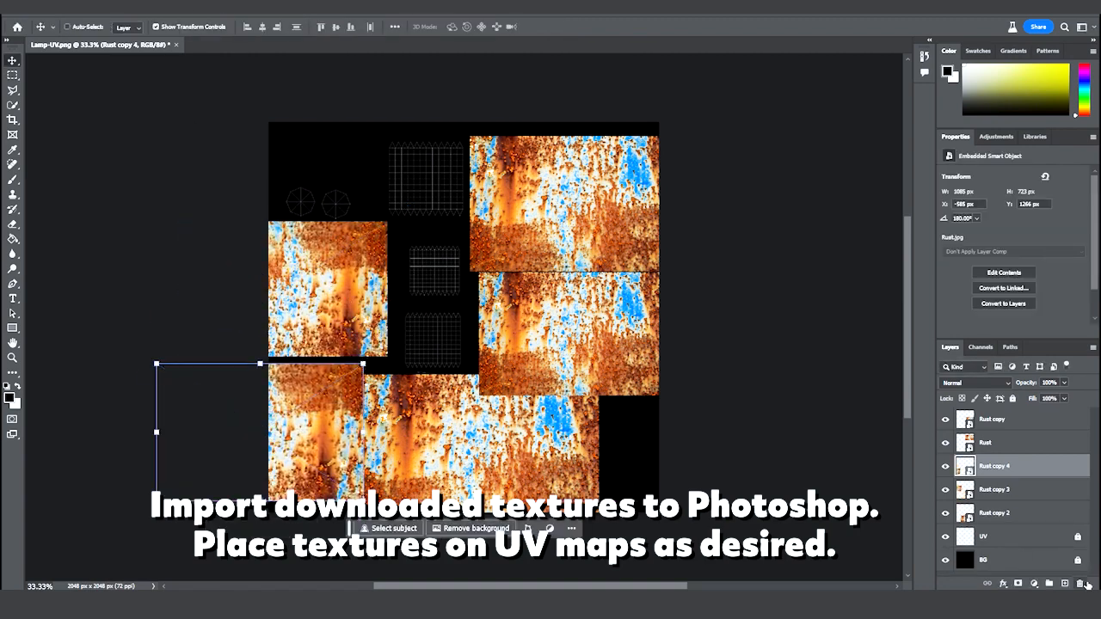
# Step: On a new layer, fill a rectangle about 480 by 1273 px over the three square shells with blue sampled from the rust image
pyautogui.click(1064, 583)
pyautogui.press('m')
pyautogui.moveTo(379, 130); pyautogui.dragTo(470, 371)
pyautogui.press('i')
pyautogui.click(632, 301)
pyautogui.press('g')
pyautogui.click(426, 258)
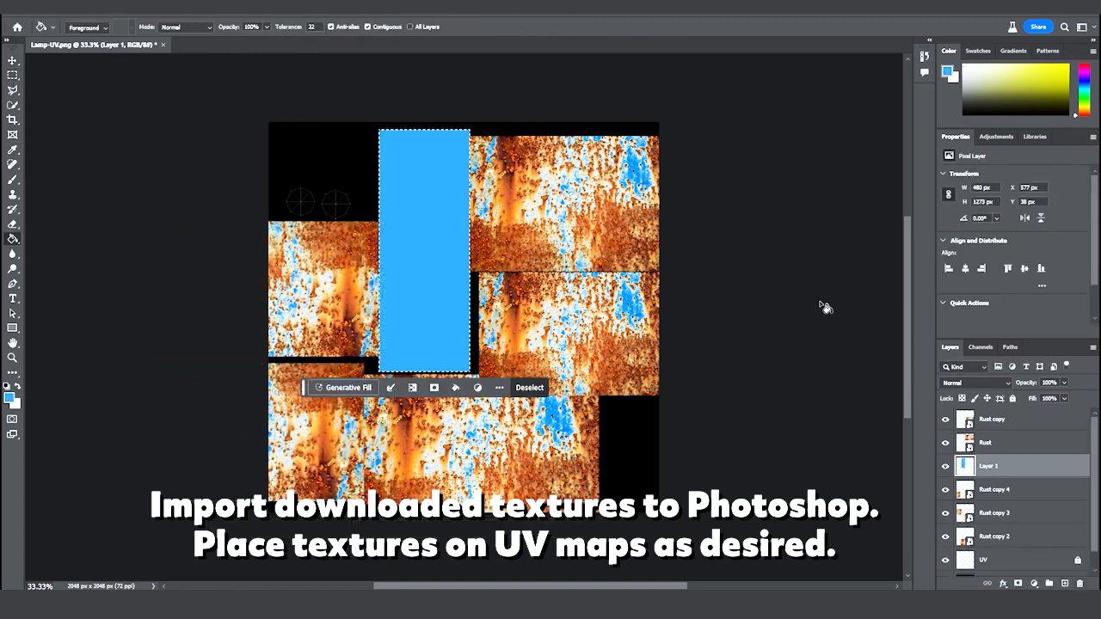
# Step: Clear the selection and move the blue rectangle's layer beneath all the rust layers, just above UV
pyautogui.hotkey('ctrl', 'd')
pyautogui.moveTo(989, 465); pyautogui.dragTo(989, 548)
pyautogui.scroll(-1, 1001, 432)
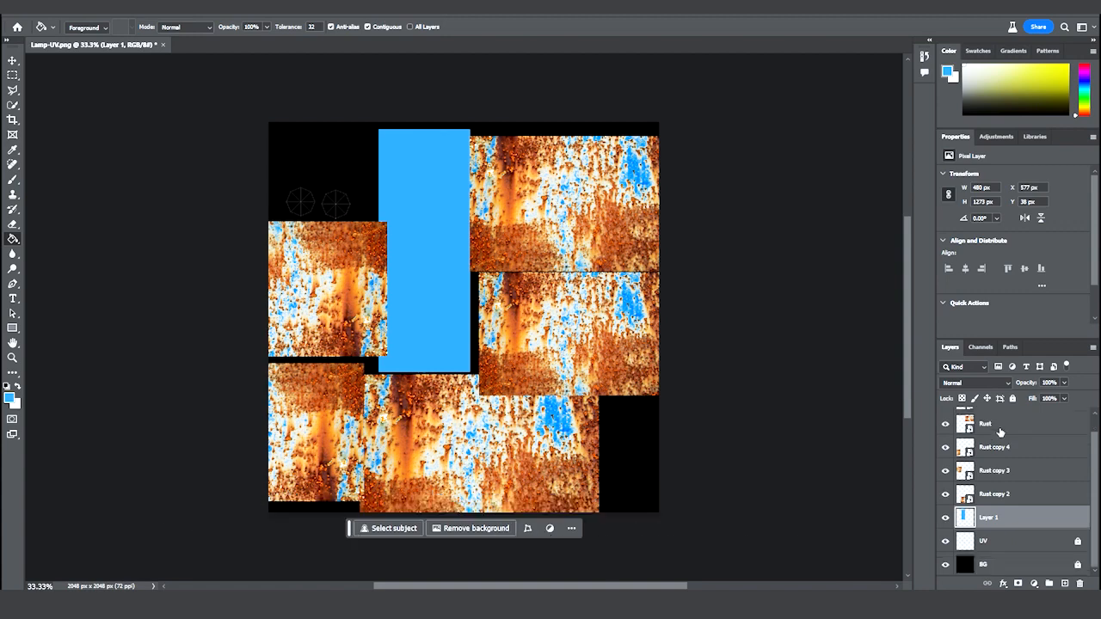
# Step: Hide the UV layer and switch to the Move tool
pyautogui.click(986, 542)
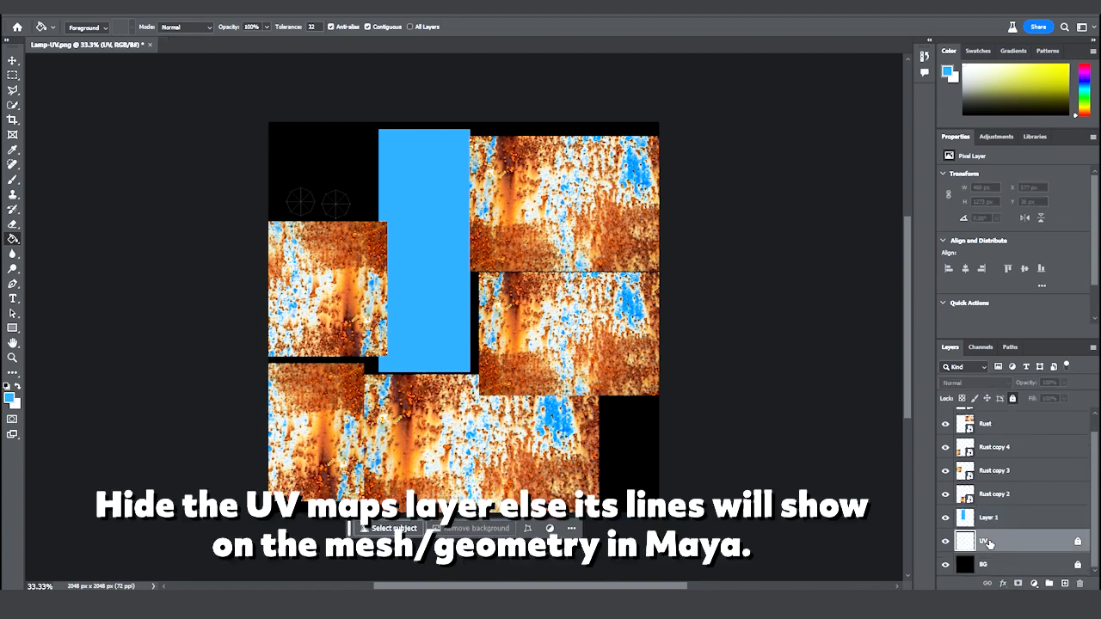
pyautogui.click(945, 542)
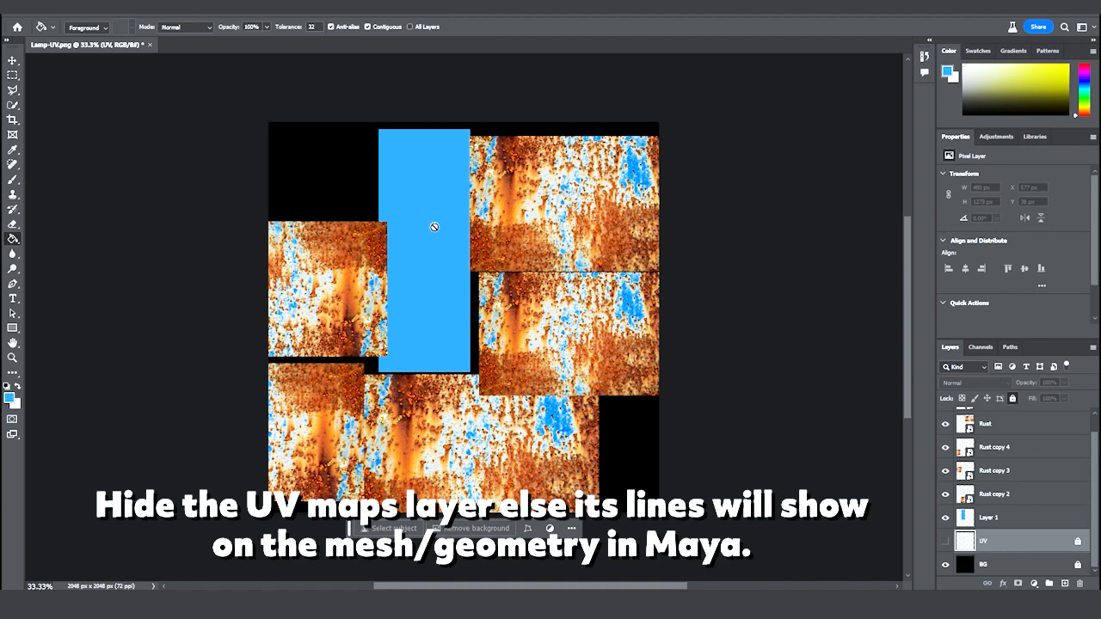
pyautogui.click(13, 61)
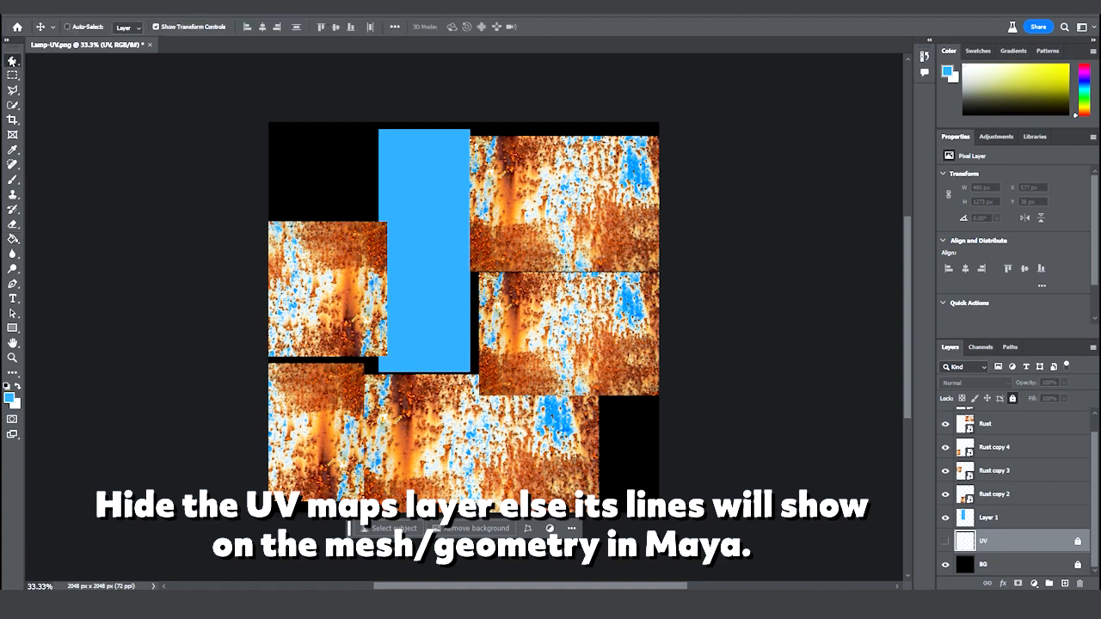
# Step: Save a PNG copy of the texture as LampUV Texture in the Lamp Animation project's sourceimages folder
pyautogui.click(30, 13)
pyautogui.click(86, 163)
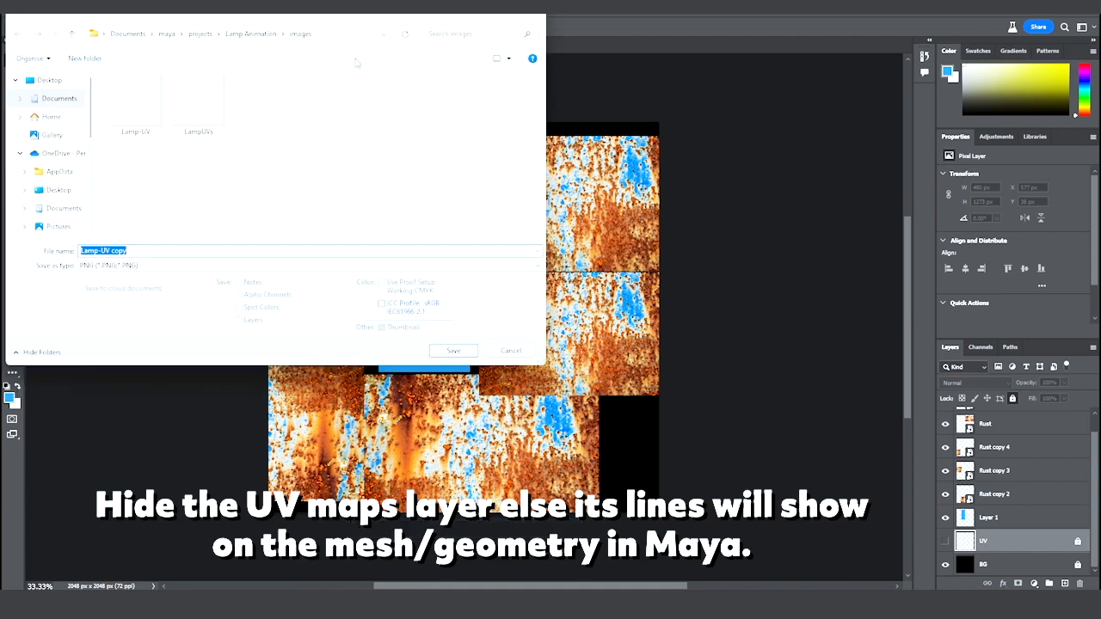
pyautogui.click(383, 36)
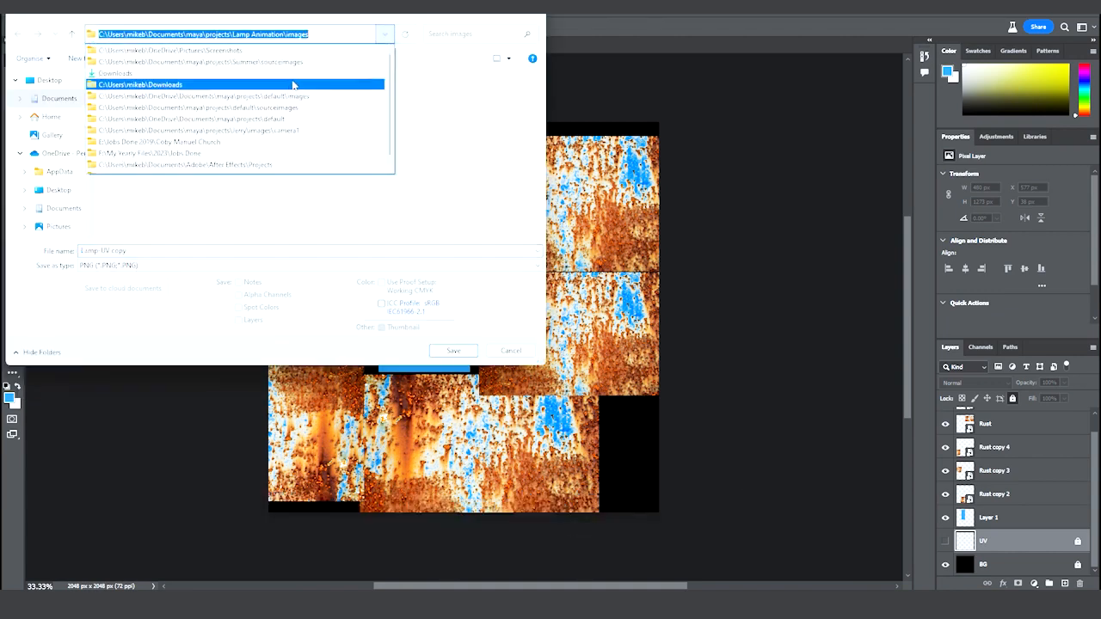
pyautogui.click(421, 97)
pyautogui.click(336, 33)
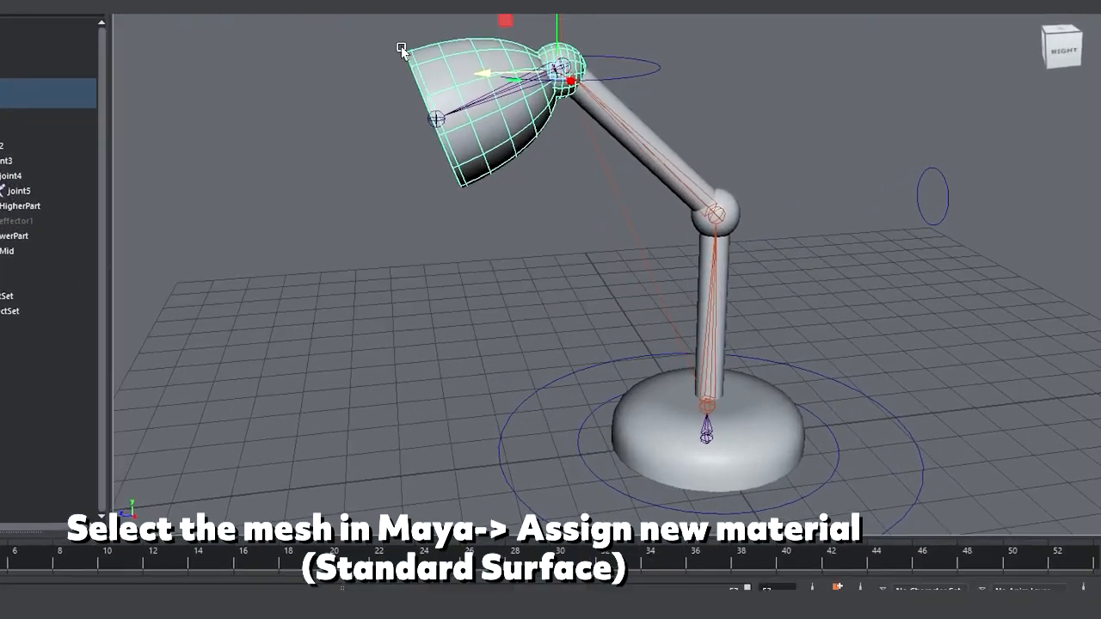
# Step: Switch to Maya and assign a new Standard Surface material to the selected lamp head and neck
pyautogui.rightClick(426, 49)
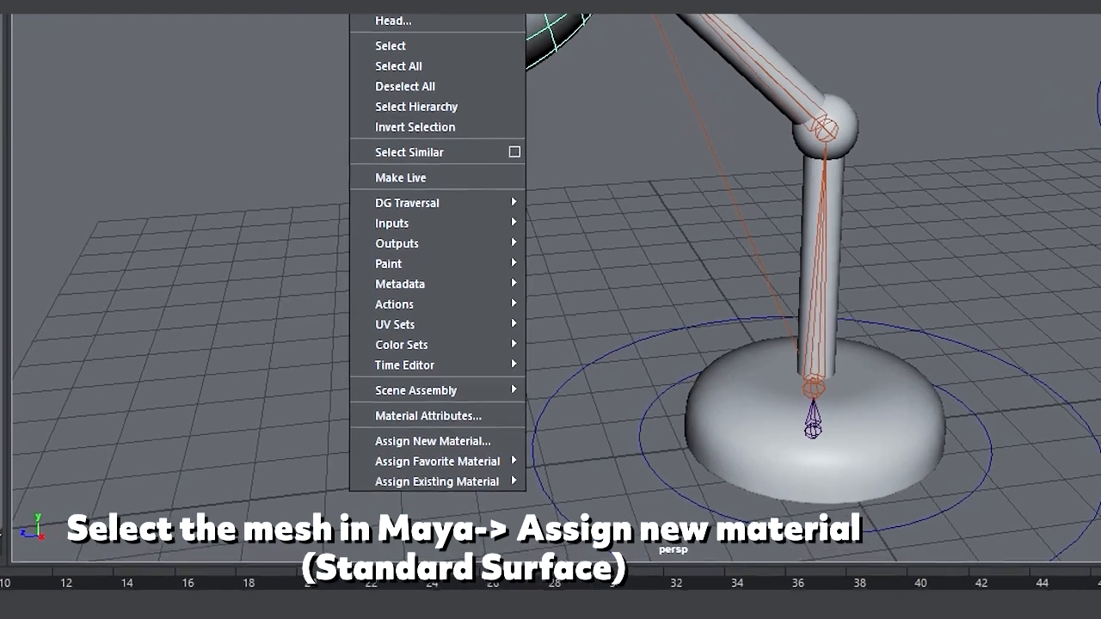
pyautogui.click(398, 446)
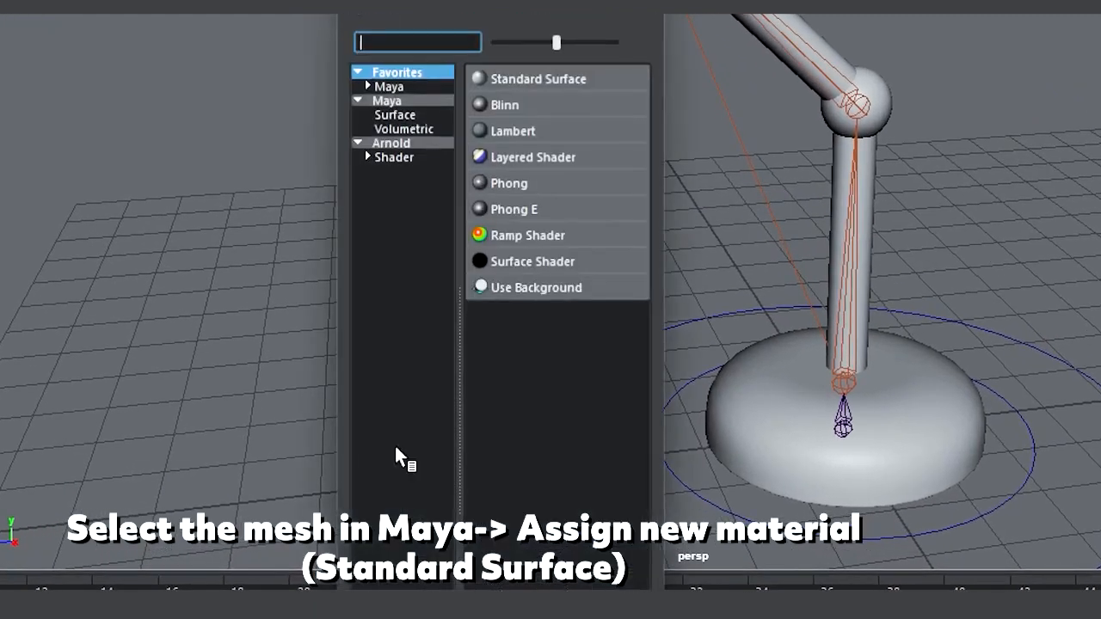
pyautogui.click(541, 78)
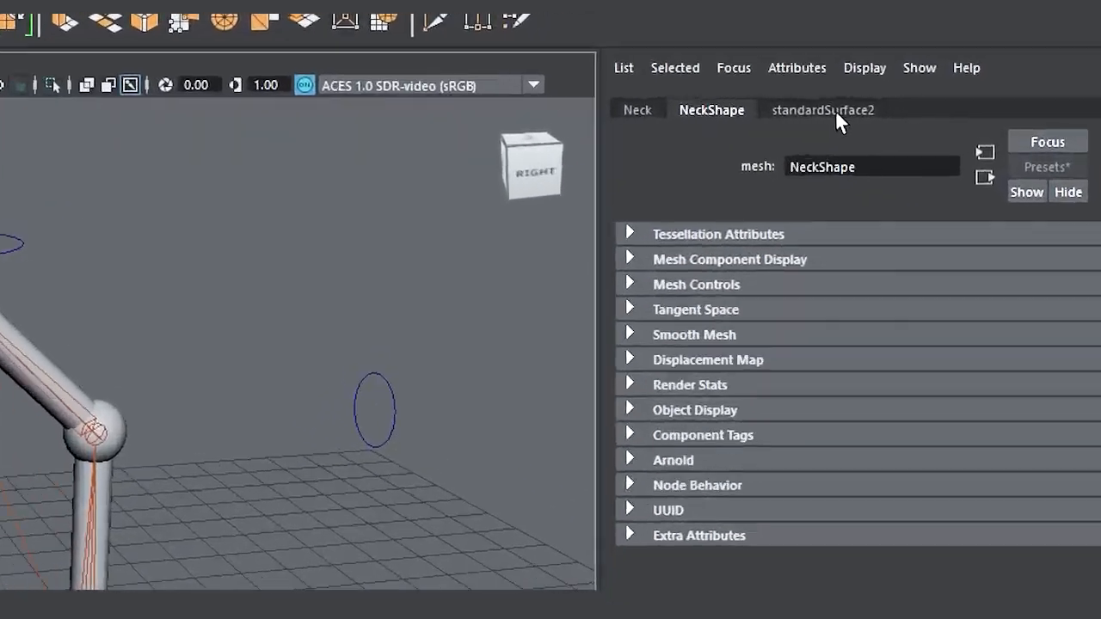
# Step: Rename the newly assigned Standard Surface material as LampTexture
pyautogui.click(836, 114)
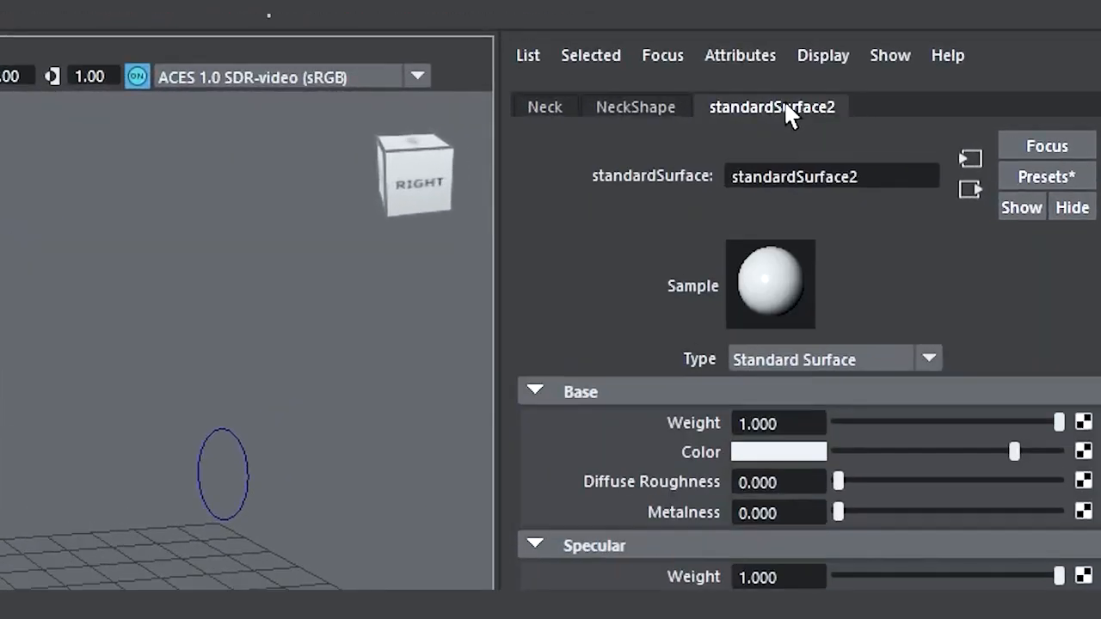
pyautogui.moveTo(904, 168); pyautogui.dragTo(788, 169)
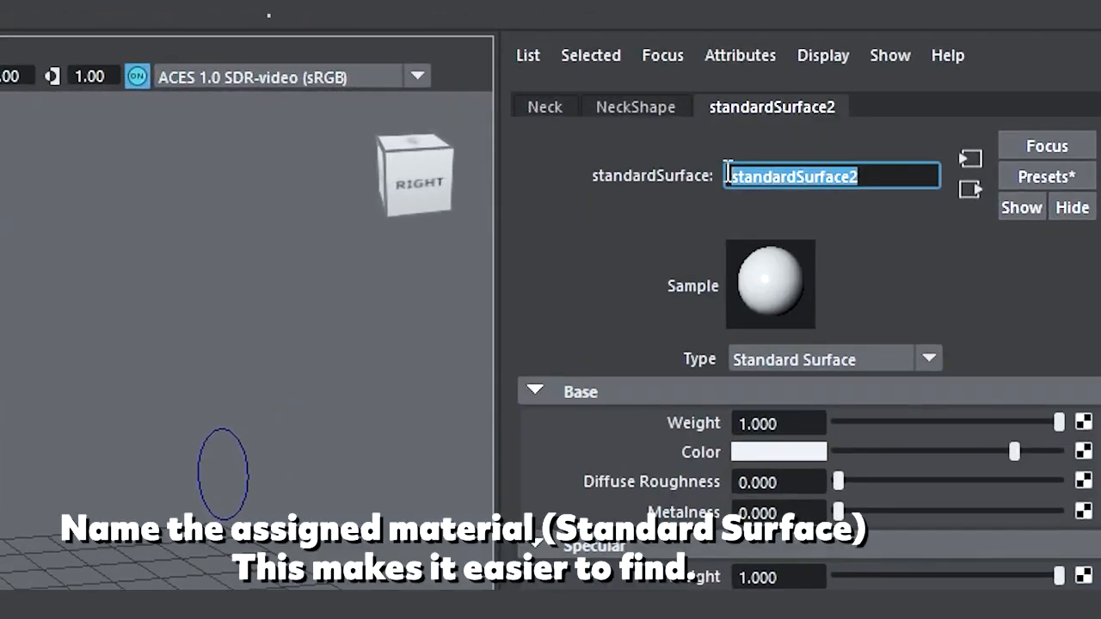
pyautogui.write('LampTexture')
pyautogui.press('Return')
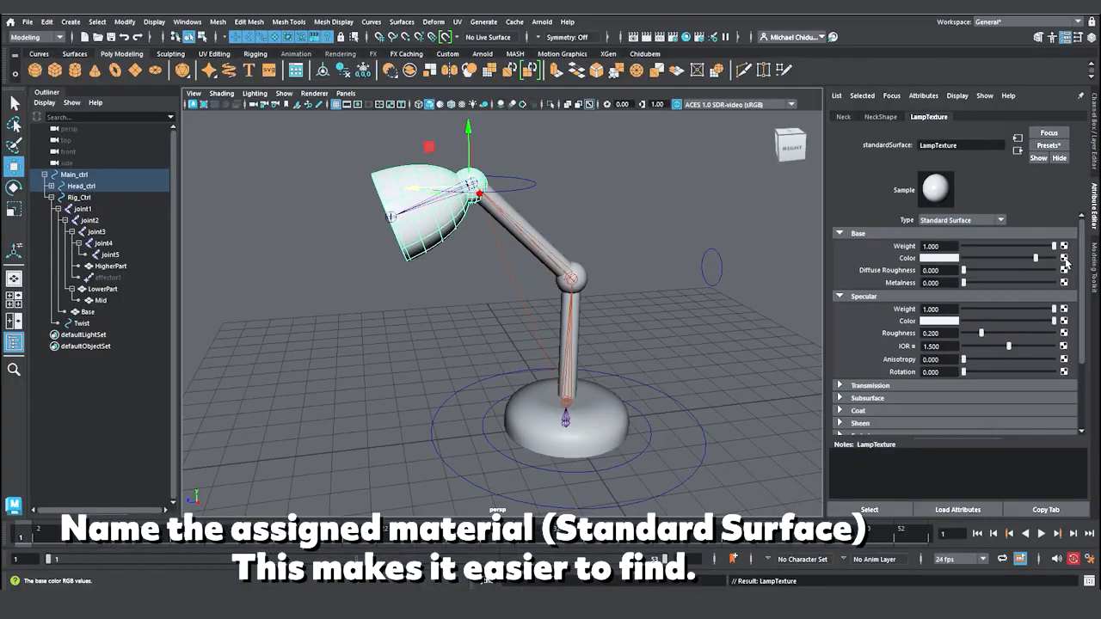
# Step: Connect a File texture to LampTexture's base color and load LampUV Texture.png from the project's sourceimages folder
pyautogui.click(1064, 258)
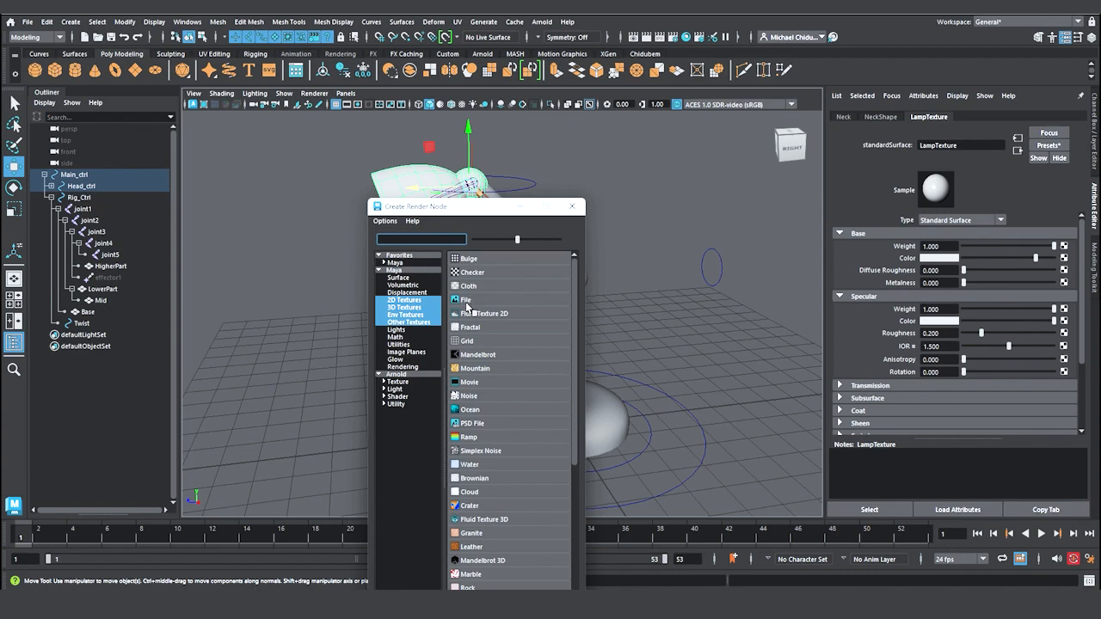
pyautogui.click(466, 300)
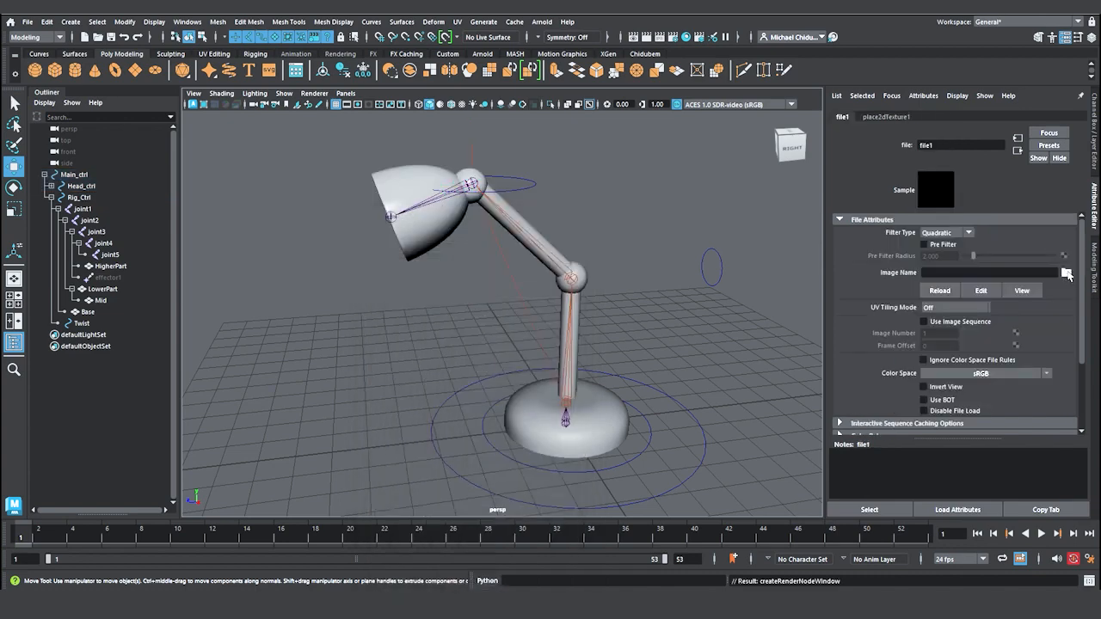
pyautogui.click(1067, 274)
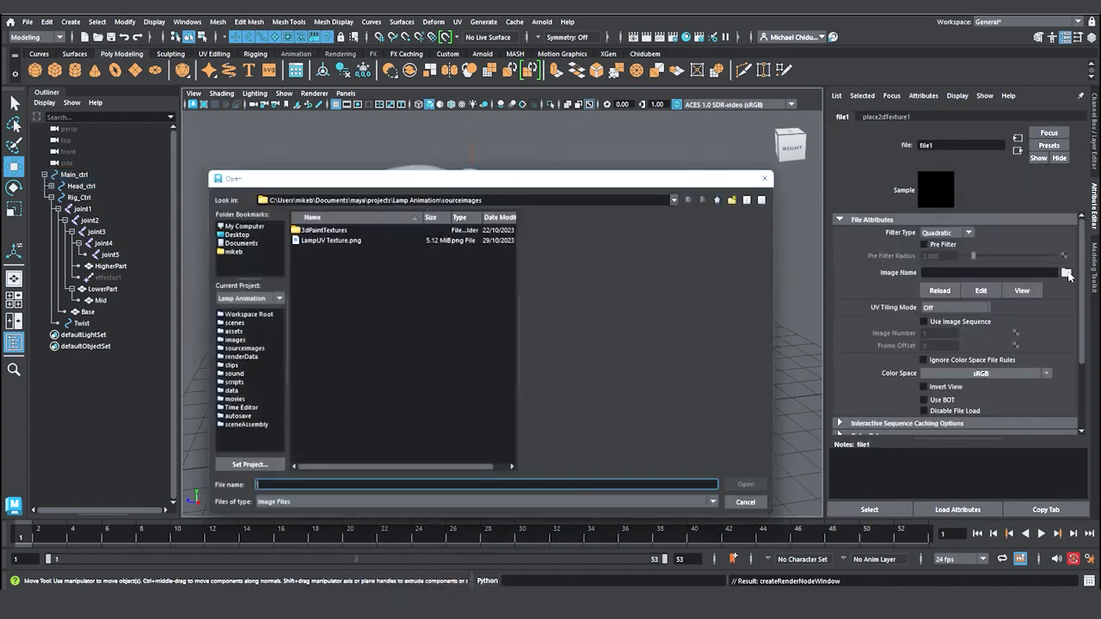
pyautogui.click(329, 241)
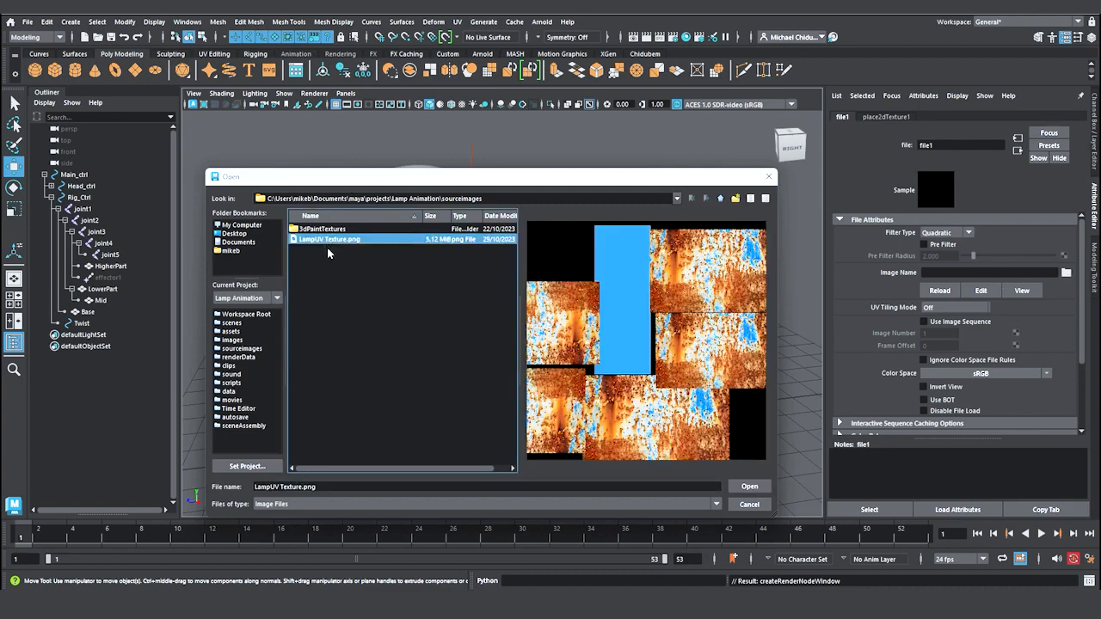
pyautogui.click(750, 486)
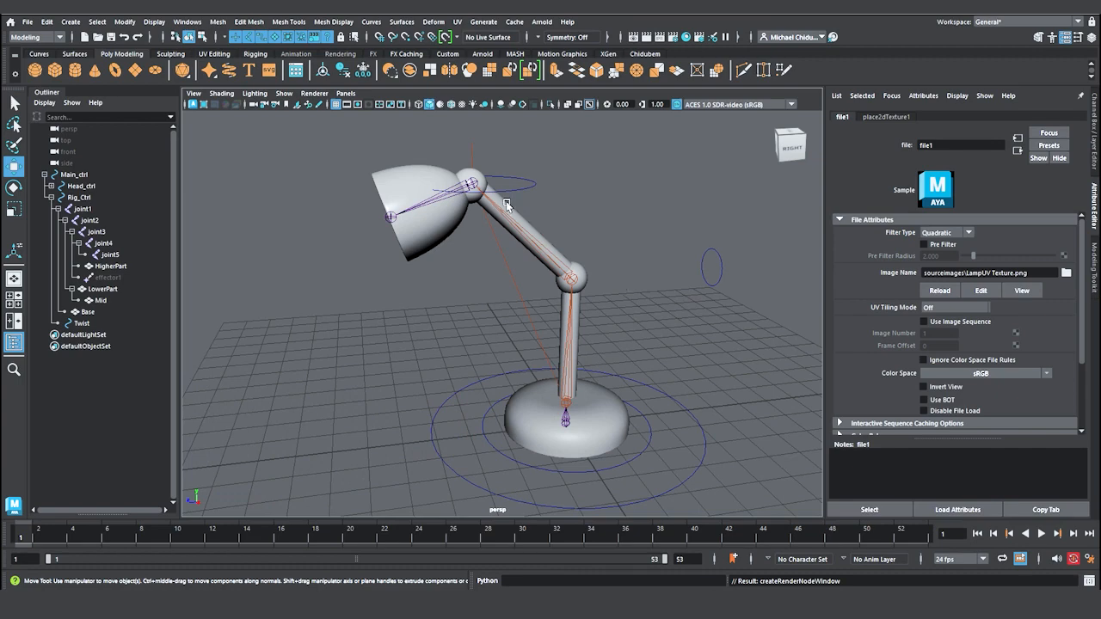
# Step: Turn on textured display in the perspective view and check the rust texture on the lamp head
pyautogui.keyDown('alt'); pyautogui.moveTo(429, 217); pyautogui.dragTo(451, 225); pyautogui.keyUp('alt')
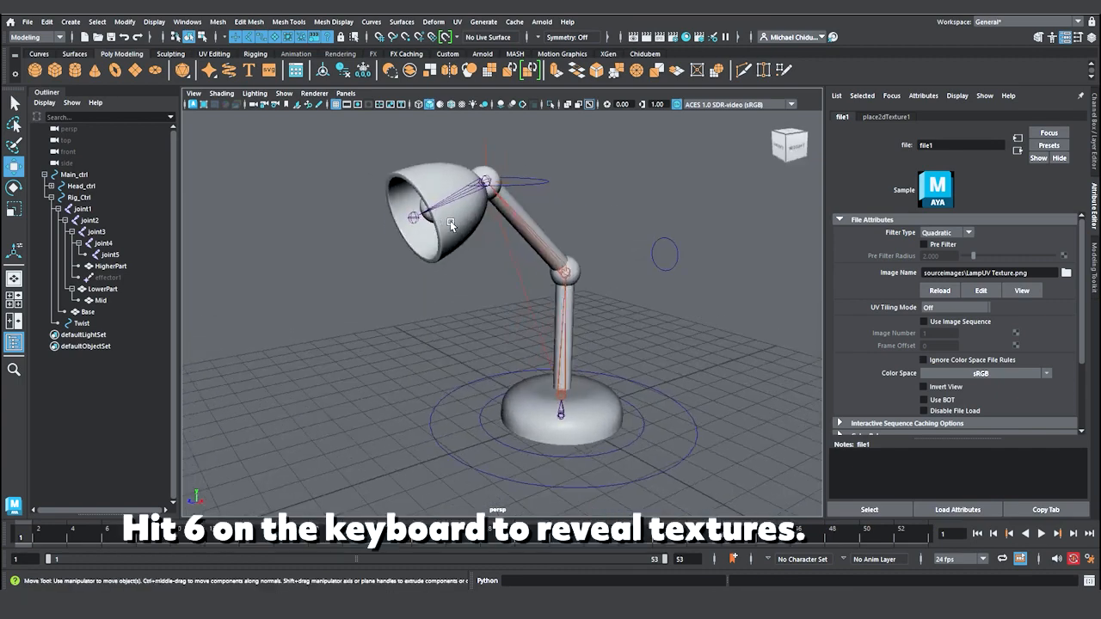
pyautogui.press('6')
pyautogui.keyDown('alt'); pyautogui.moveTo(442, 235); pyautogui.dragTo(484, 224); pyautogui.keyUp('alt')
pyautogui.keyDown('alt'); pyautogui.moveTo(485, 224); pyautogui.dragTo(465, 258, button='right'); pyautogui.keyUp('alt')
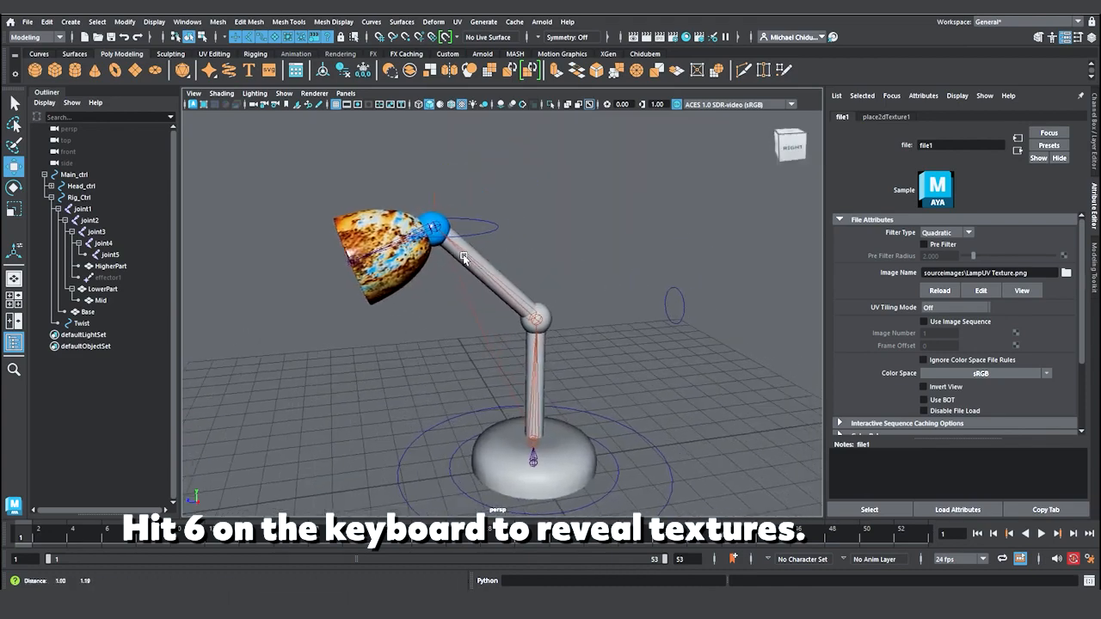
pyautogui.keyDown('alt'); pyautogui.moveTo(523, 257); pyautogui.dragTo(492, 257); pyautogui.keyUp('alt')
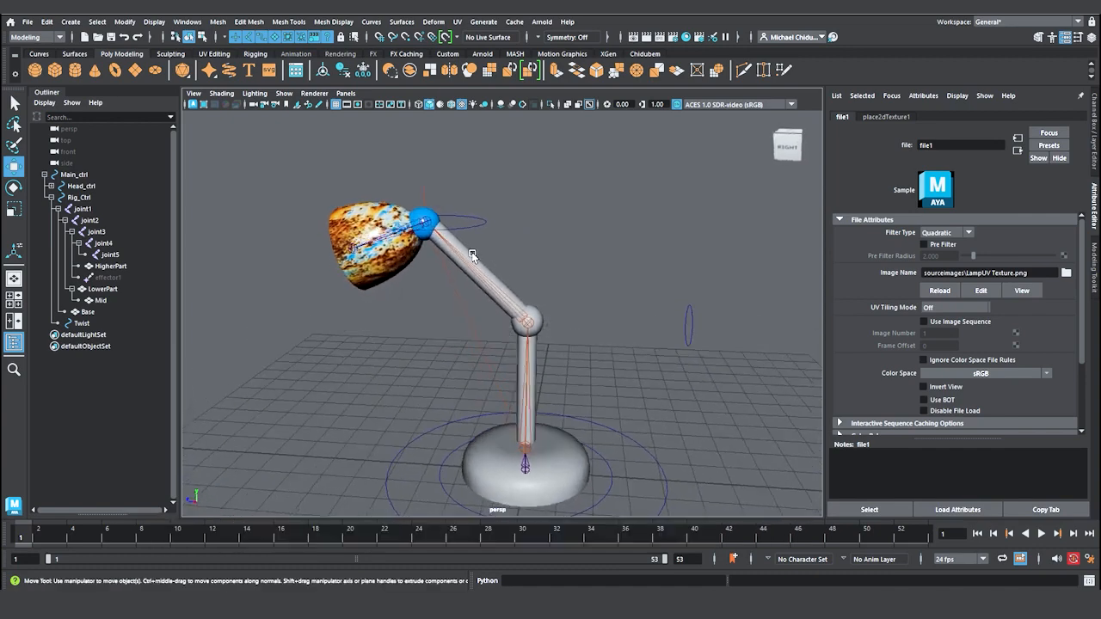
# Step: Assign the existing LampTexture material to the lamp's HigherPart, Mid, LowerPart and Base meshes together
pyautogui.click(473, 255)
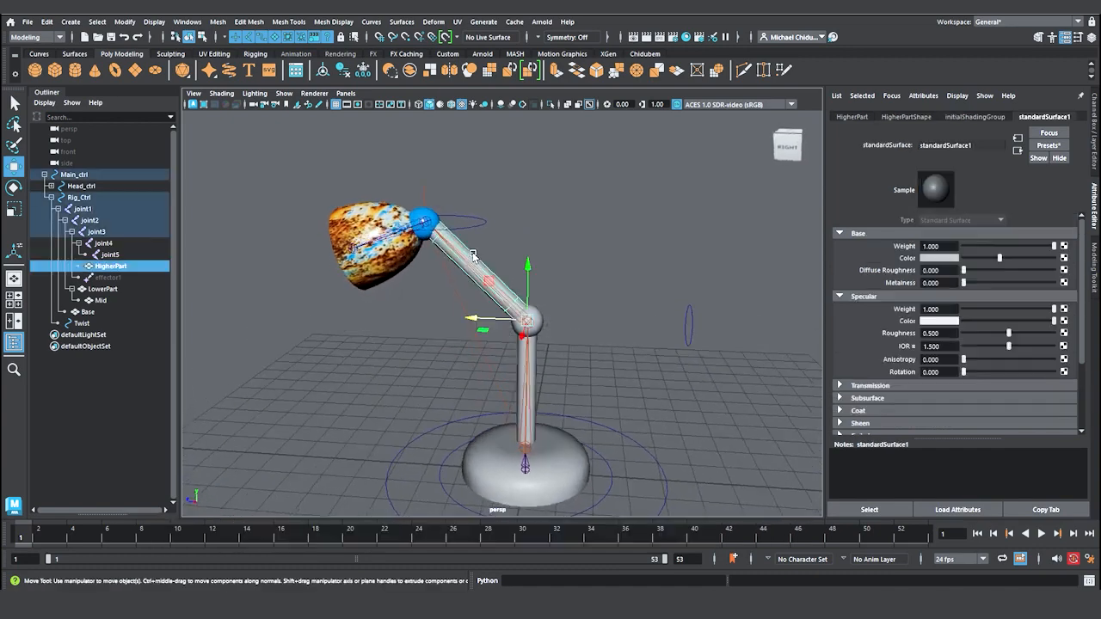
pyautogui.keyDown('shift'); pyautogui.click(540, 324); pyautogui.keyUp('shift')
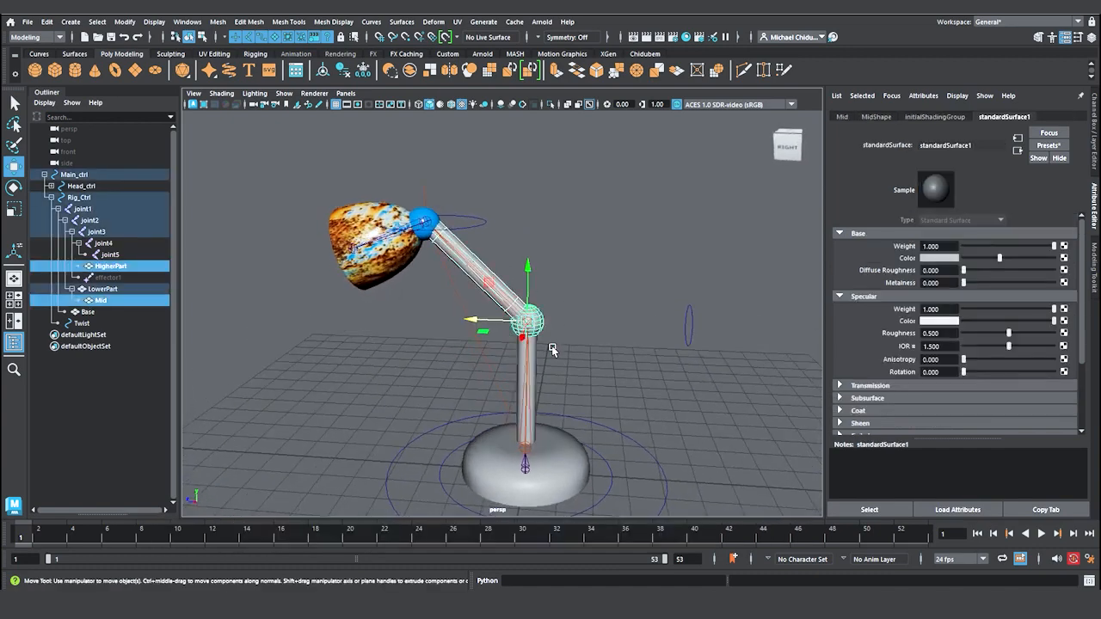
pyautogui.keyDown('shift'); pyautogui.click(559, 438); pyautogui.keyUp('shift')
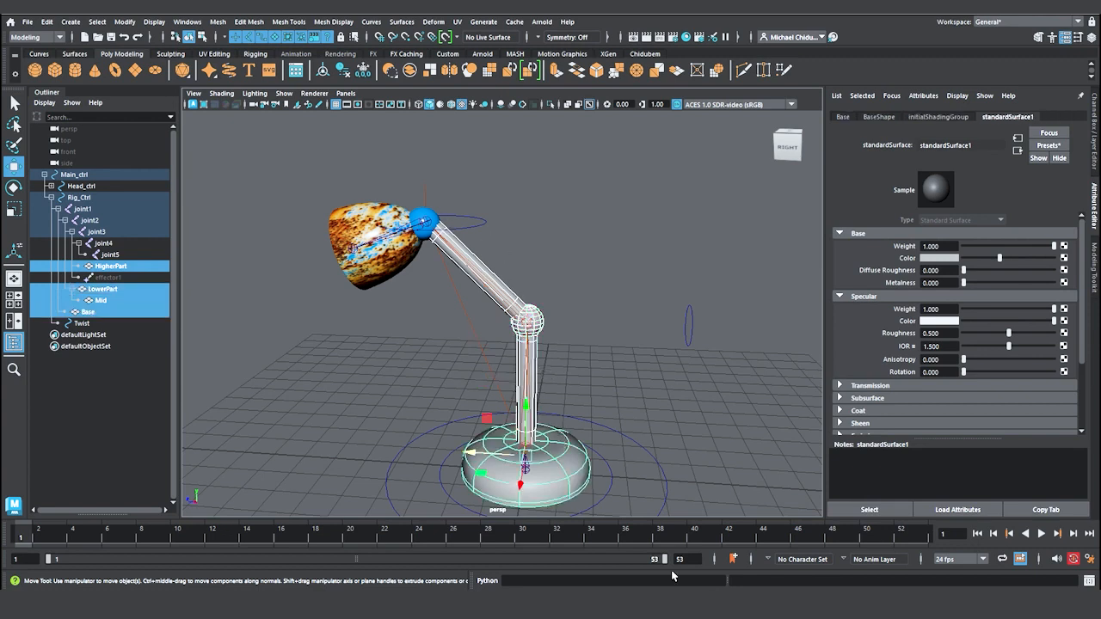
pyautogui.moveTo(557, 449); pyautogui.dragTo(538, 585, button='right')
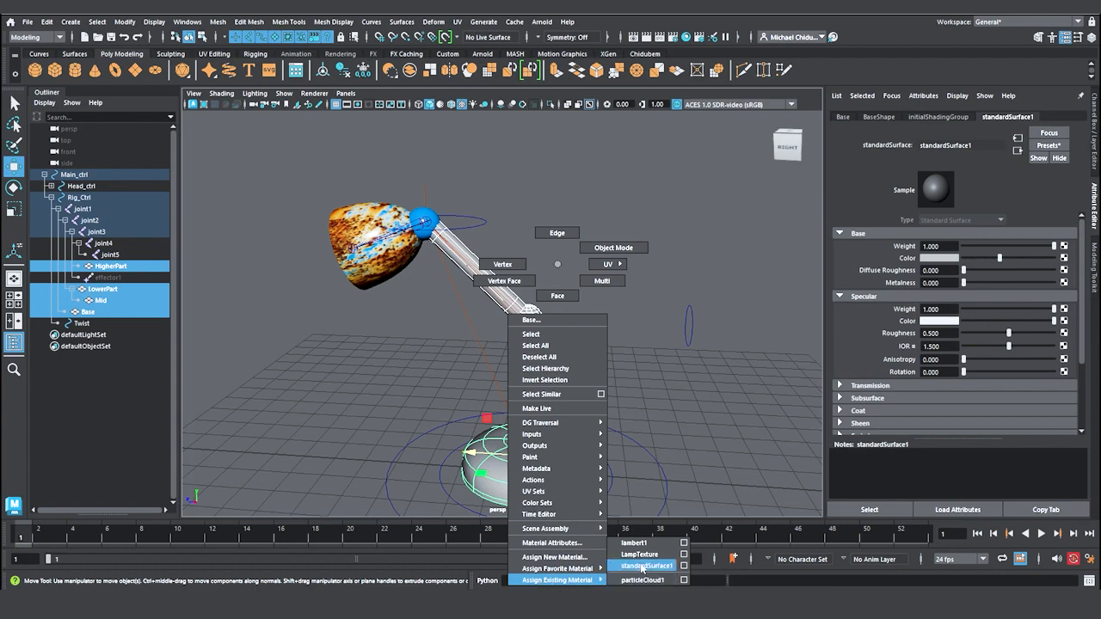
pyautogui.click(603, 247)
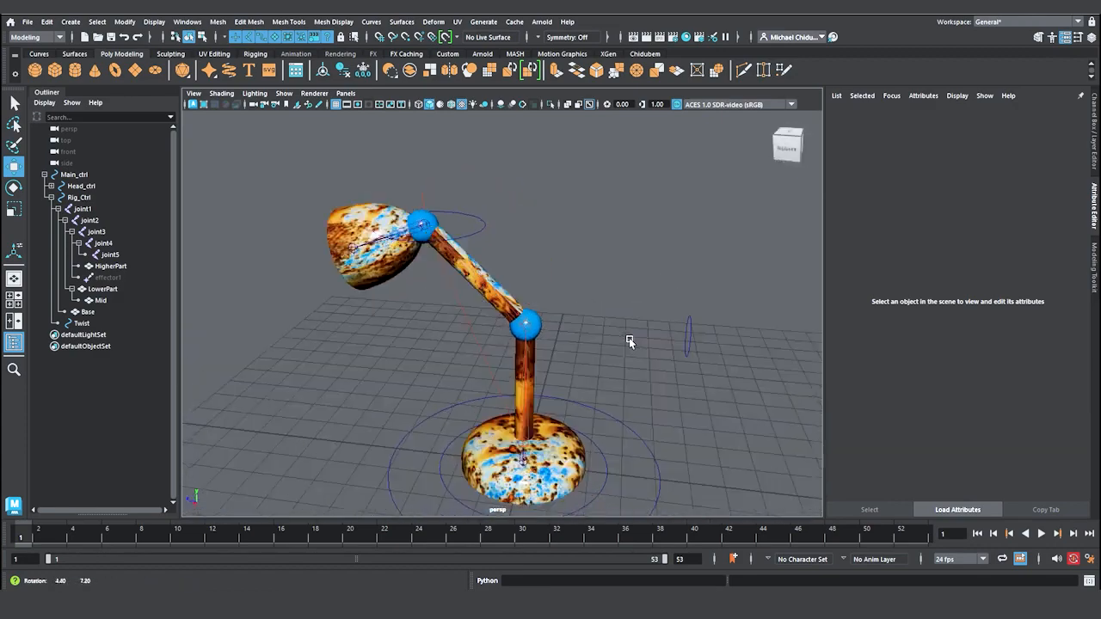
# Step: Examine the rust texture on the whole lamp from all sides
pyautogui.keyDown('alt'); pyautogui.moveTo(582, 349); pyautogui.dragTo(678, 308); pyautogui.keyUp('alt')
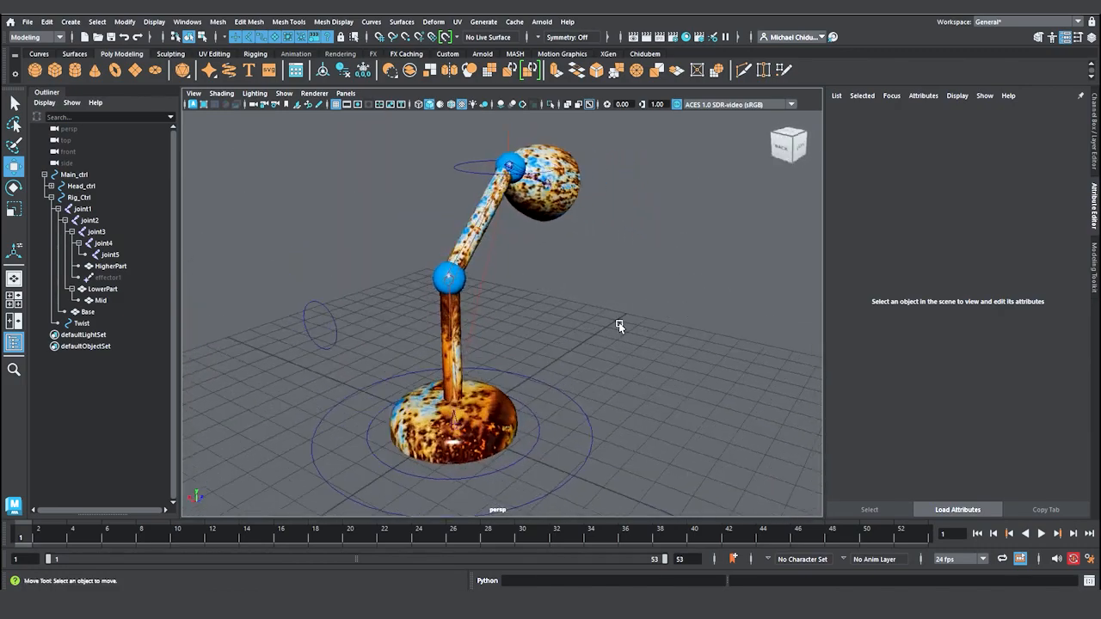
pyautogui.keyDown('alt'); pyautogui.moveTo(533, 329); pyautogui.dragTo(793, 317); pyautogui.keyUp('alt')
pyautogui.keyDown('alt'); pyautogui.moveTo(690, 304); pyautogui.dragTo(632, 301); pyautogui.keyUp('alt')
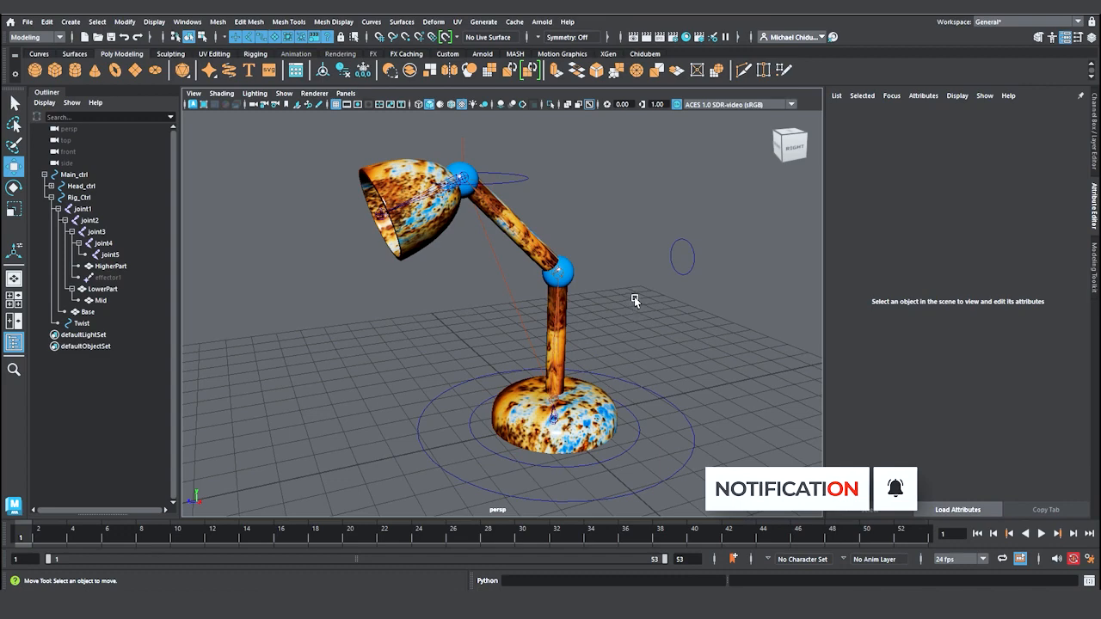
pyautogui.scroll(2, 588, 328)
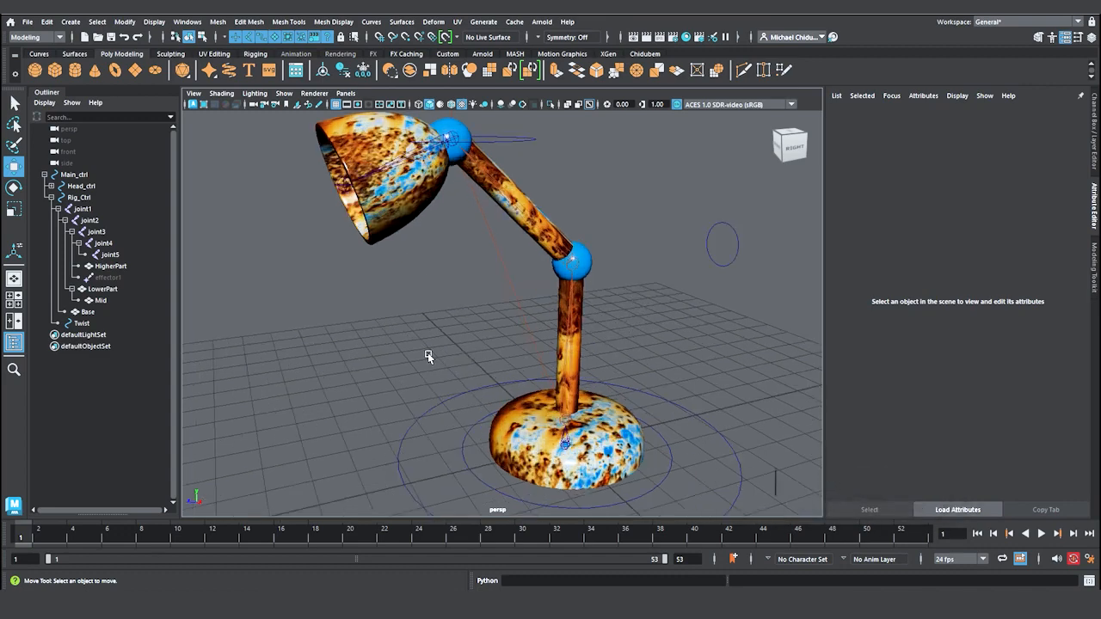
pyautogui.keyDown('alt'); pyautogui.moveTo(440, 345); pyautogui.dragTo(606, 335); pyautogui.keyUp('alt')
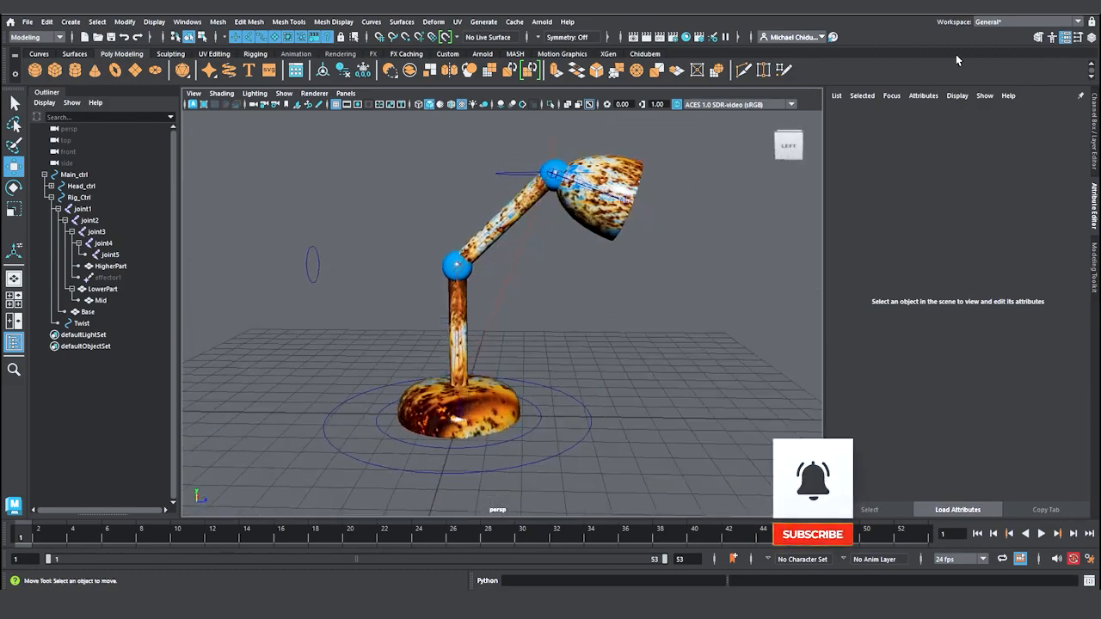